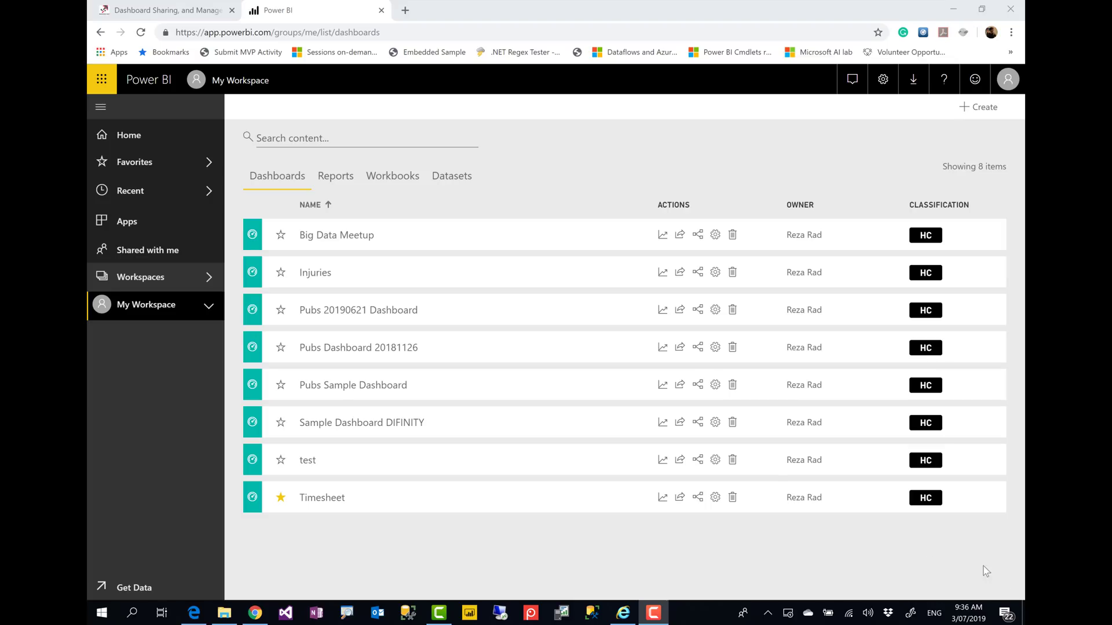
Bring the browser forward and open Pubs Sample Dashboard from My Workspace's dashboards list
left_click(584, 177)
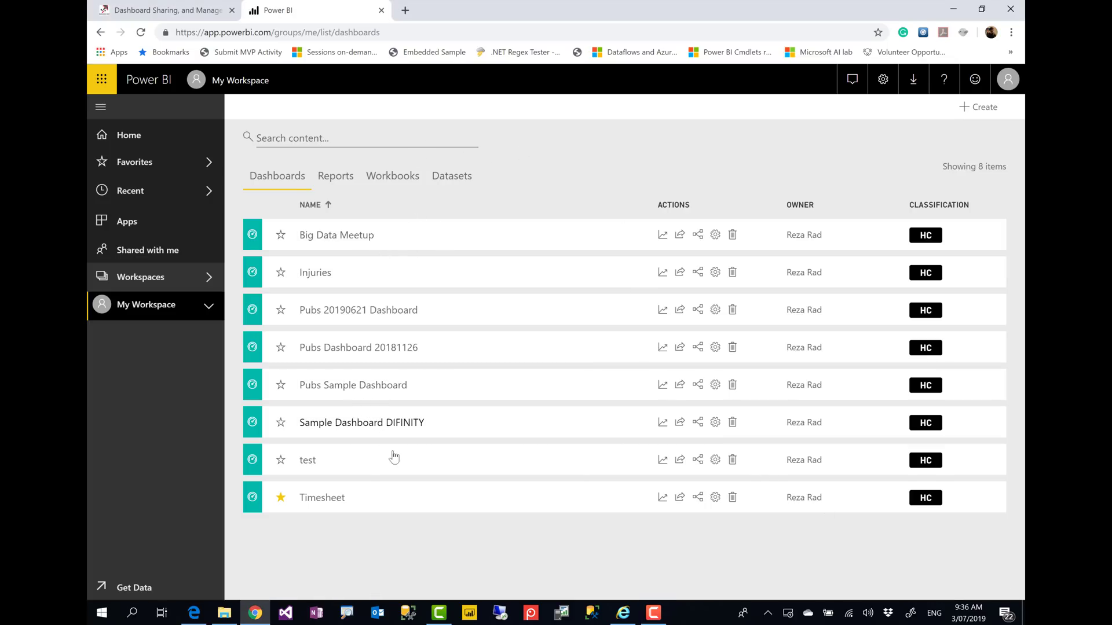
left_click(355, 180)
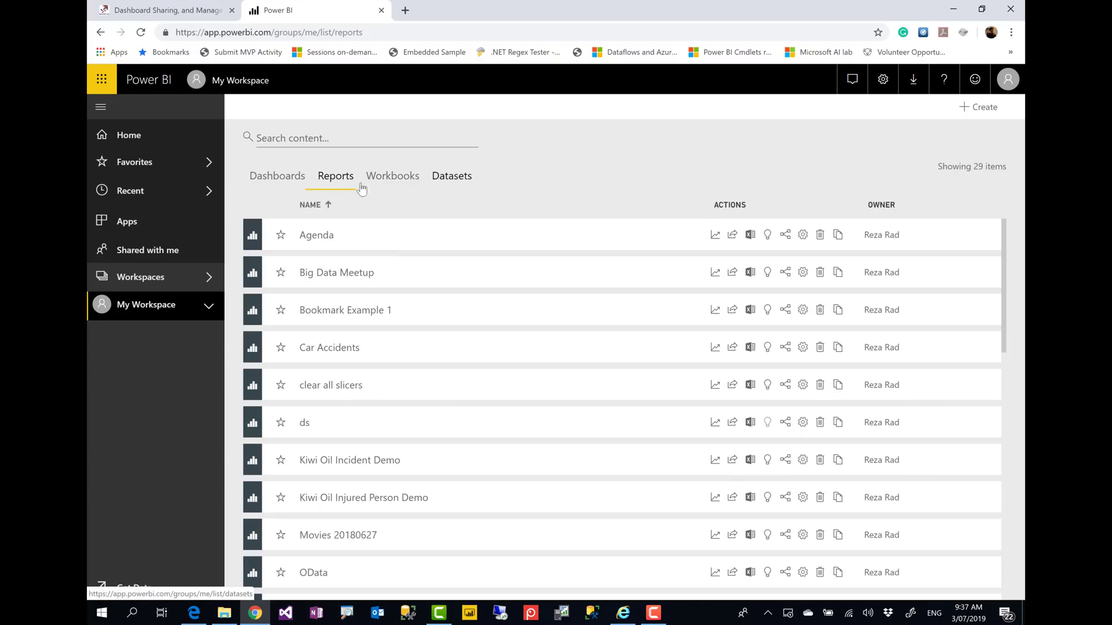
left_click(264, 181)
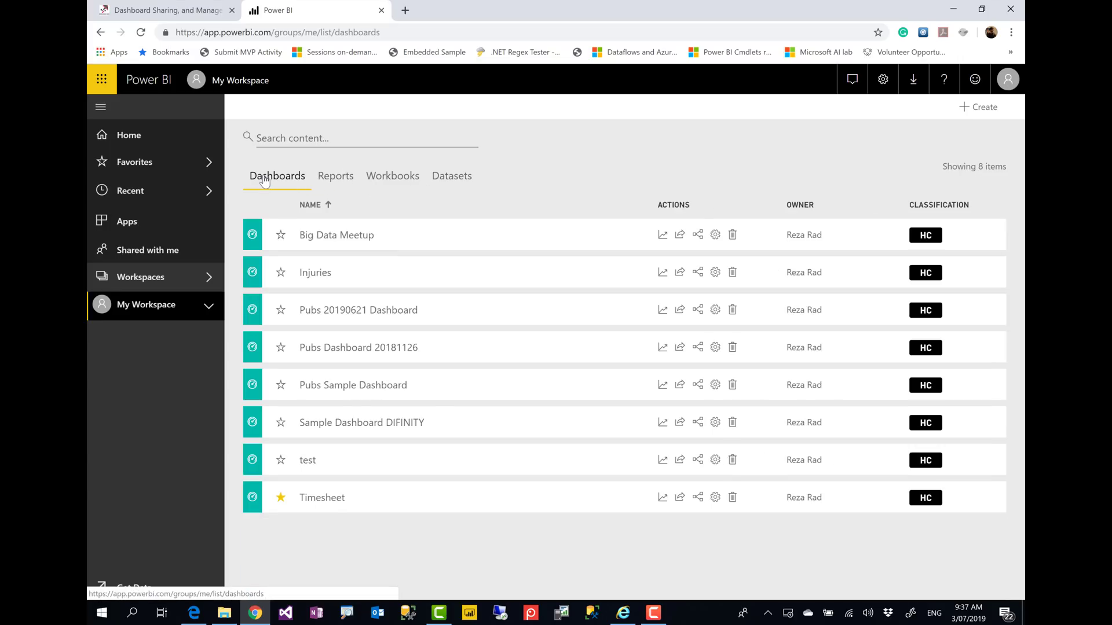
left_click(334, 393)
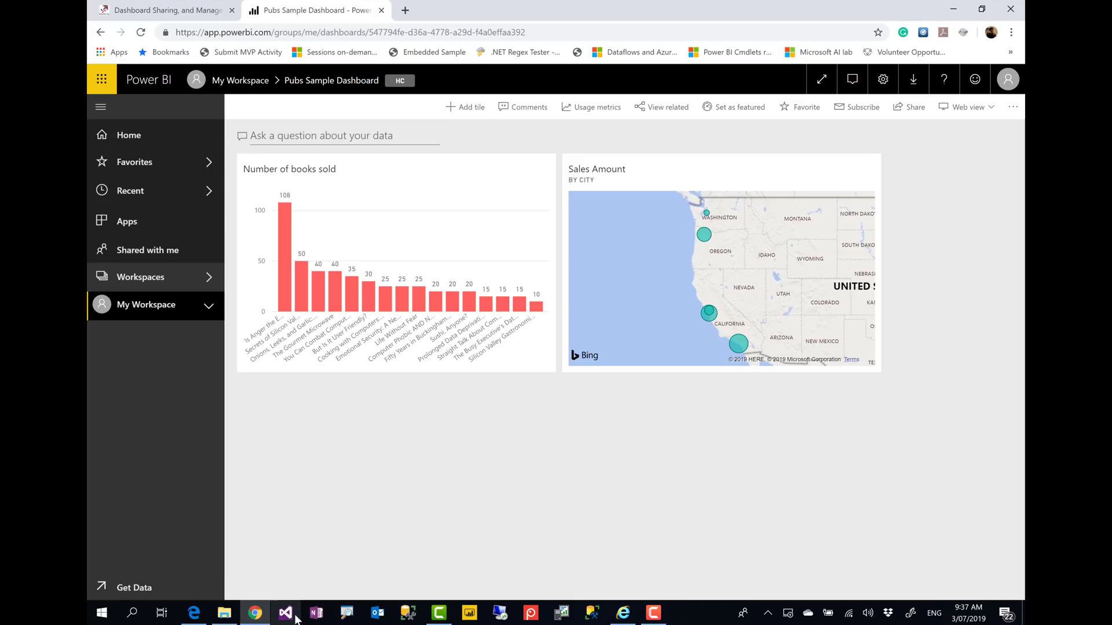
Switch windows and tabs around the open Pubs Sample Dashboard
left_click(346, 613)
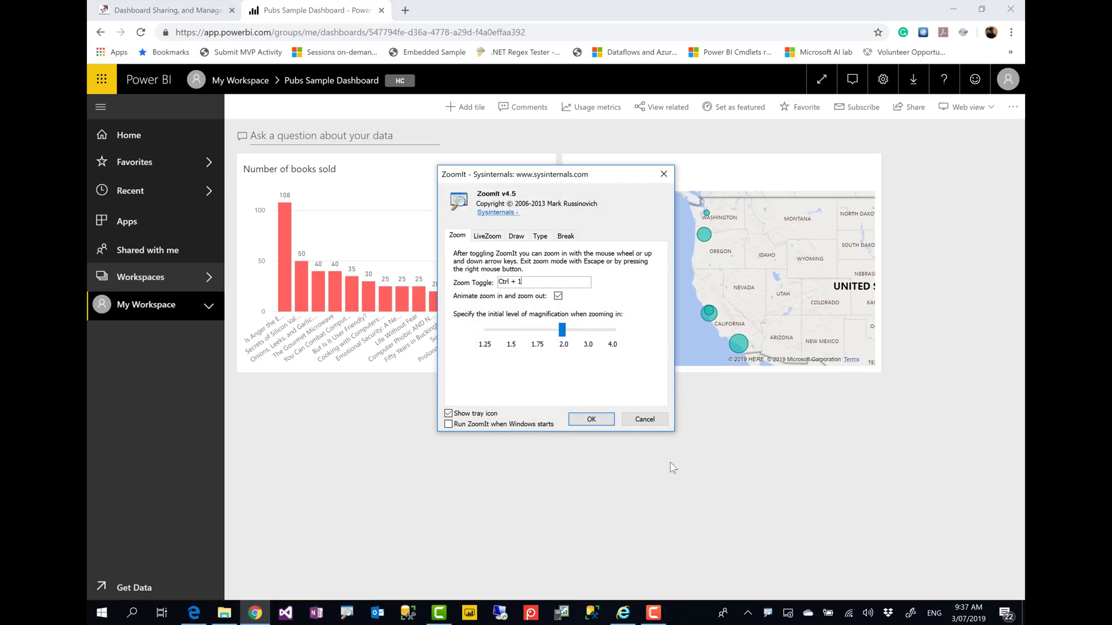
left_click(592, 419)
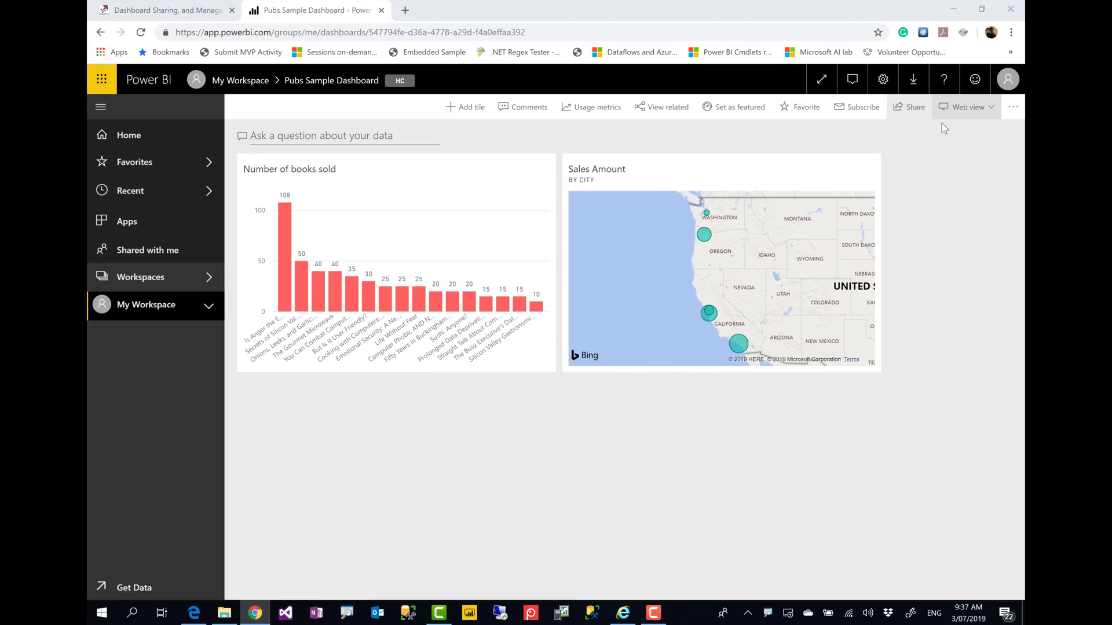
key("ctrl+1")
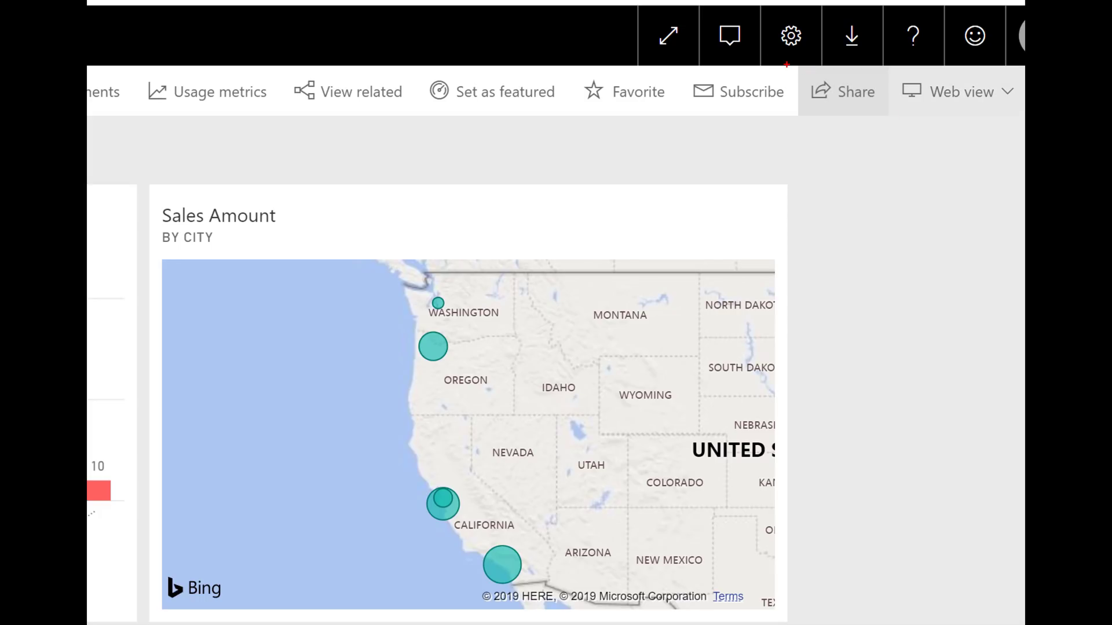
left_click_drag(786, 64, 899, 128)
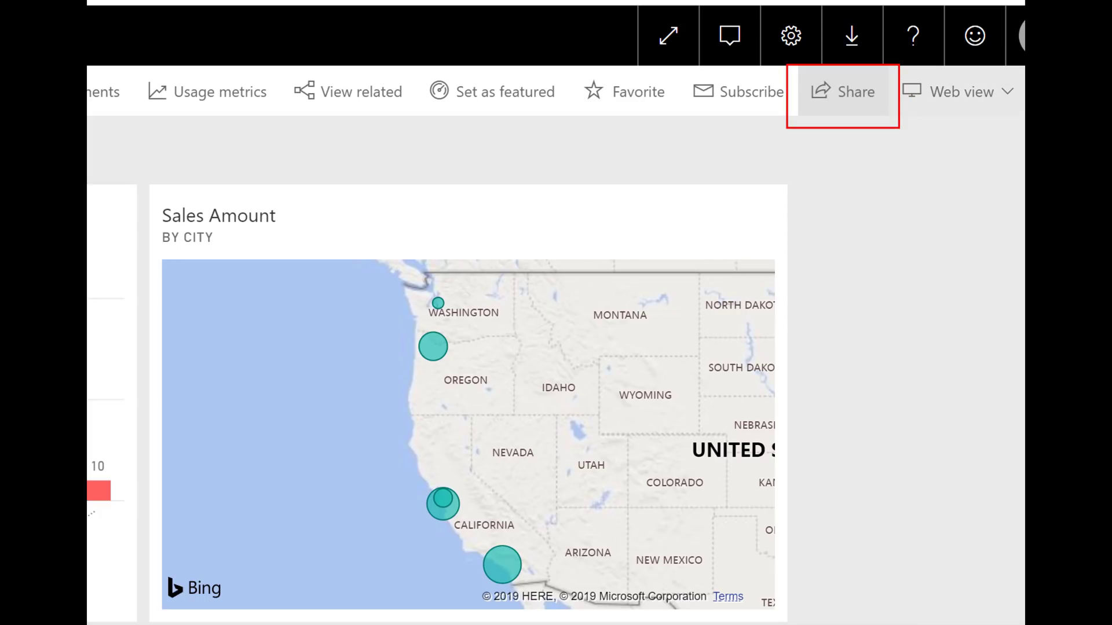
key("Escape")
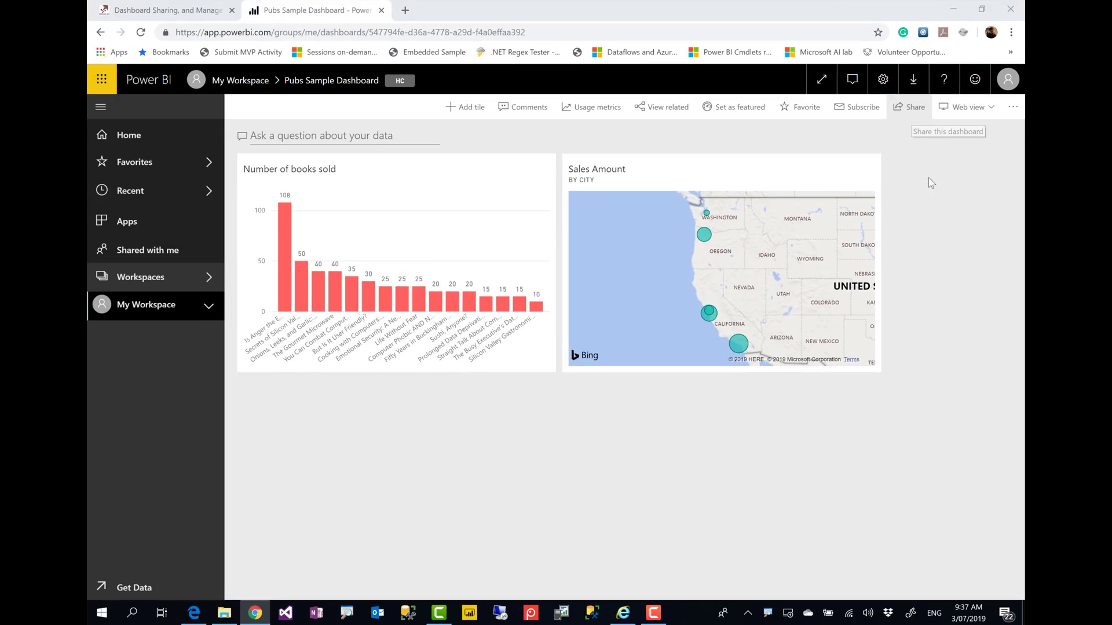
left_click(945, 221)
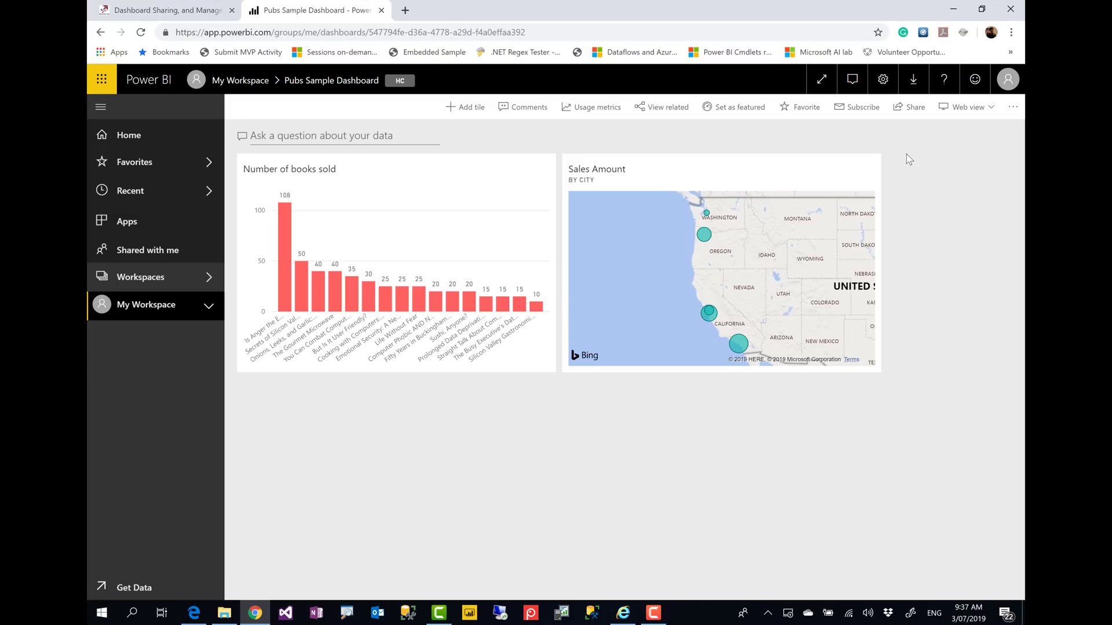
Share the dashboard by adding the suggested colleague as a recipient under Grant access to
left_click(913, 116)
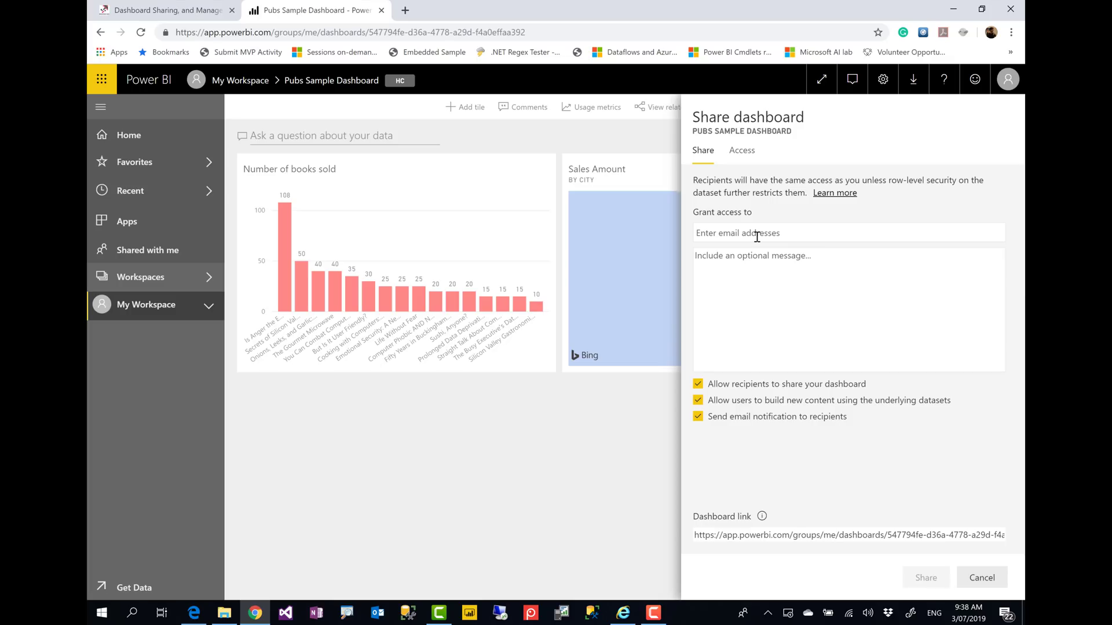
type("reza")
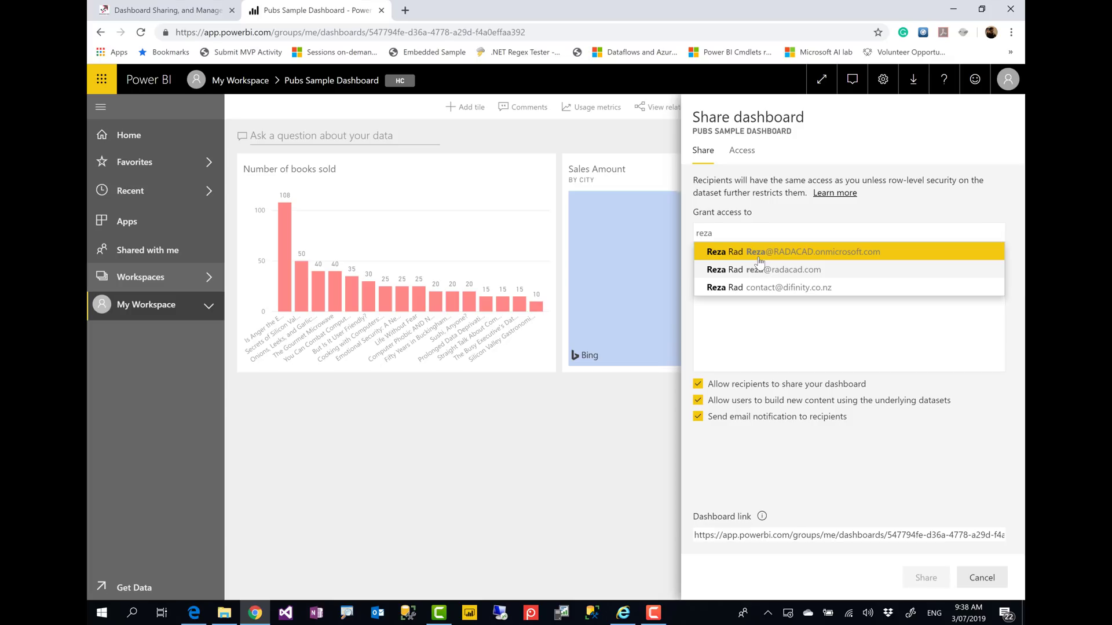
left_click(759, 269)
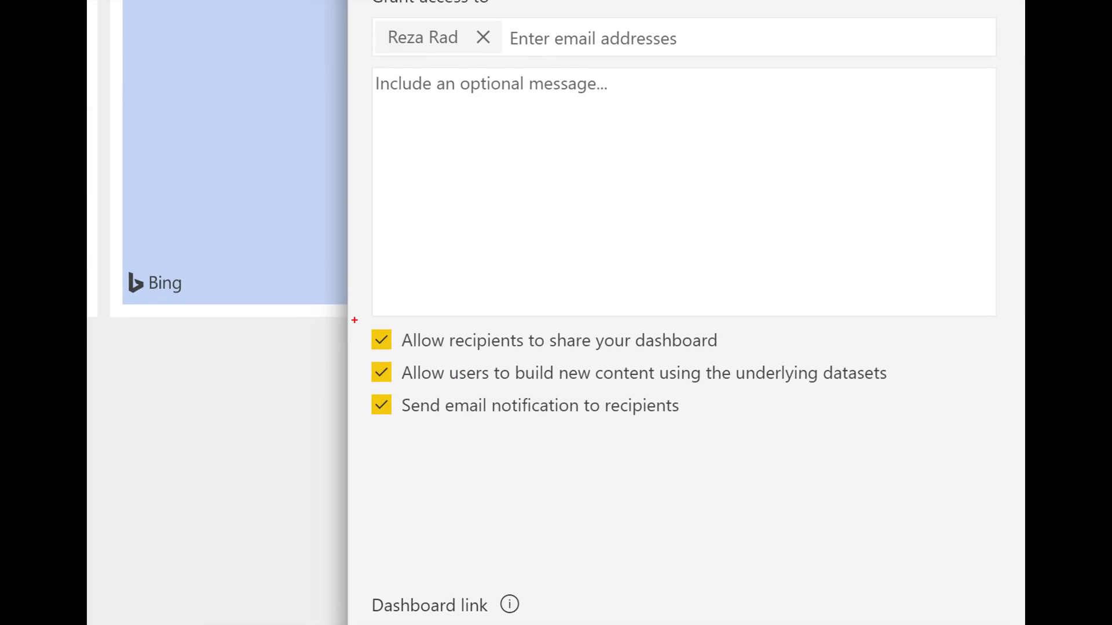
Keep reshare and build permissions but turn off Send email notification to recipients
mouse_move(350, 307)
left_mouse_down()
mouse_move(871, 453)
mouse_move(967, 442)
left_mouse_up()
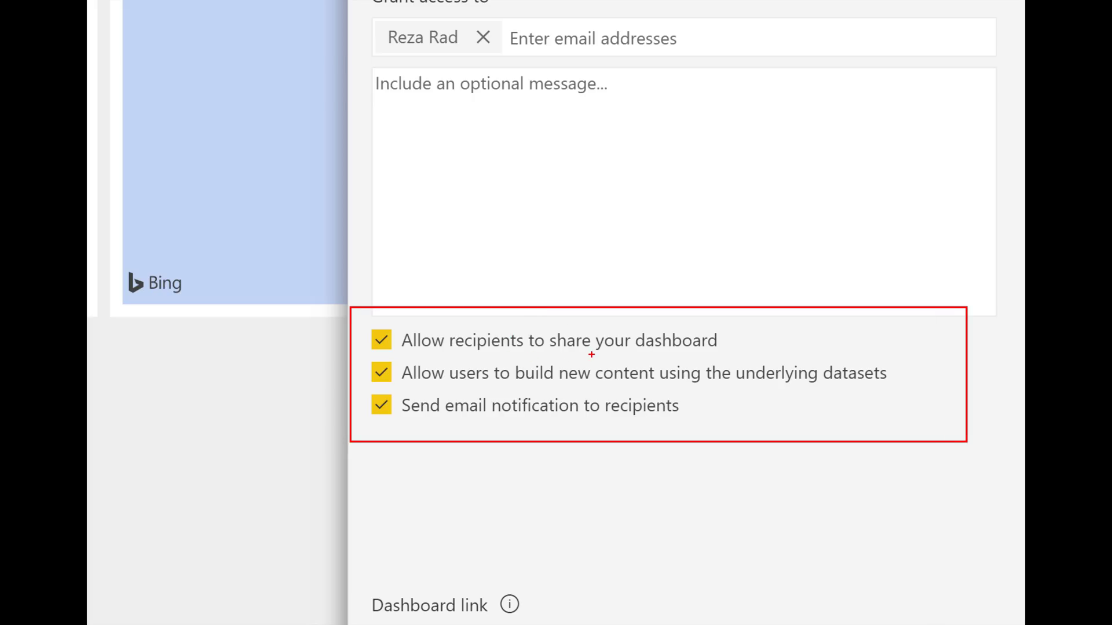
left_click_drag(542, 355, 554, 355)
mouse_move(377, 73)
left_mouse_down()
mouse_move(1017, 310)
mouse_move(956, 263)
mouse_move(976, 288)
left_mouse_up()
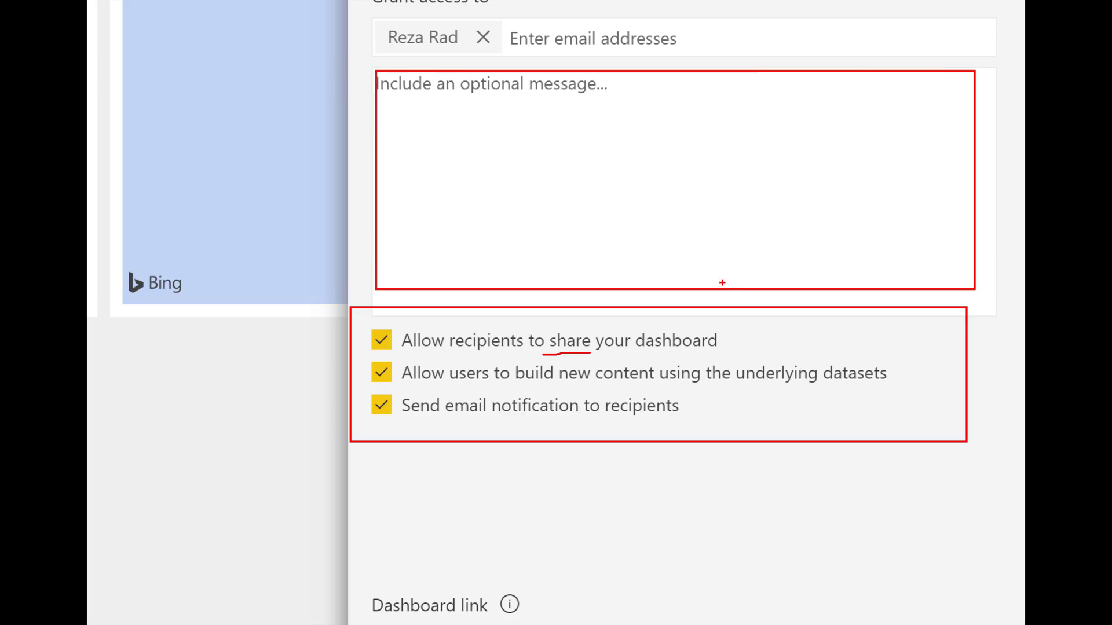
key("Escape")
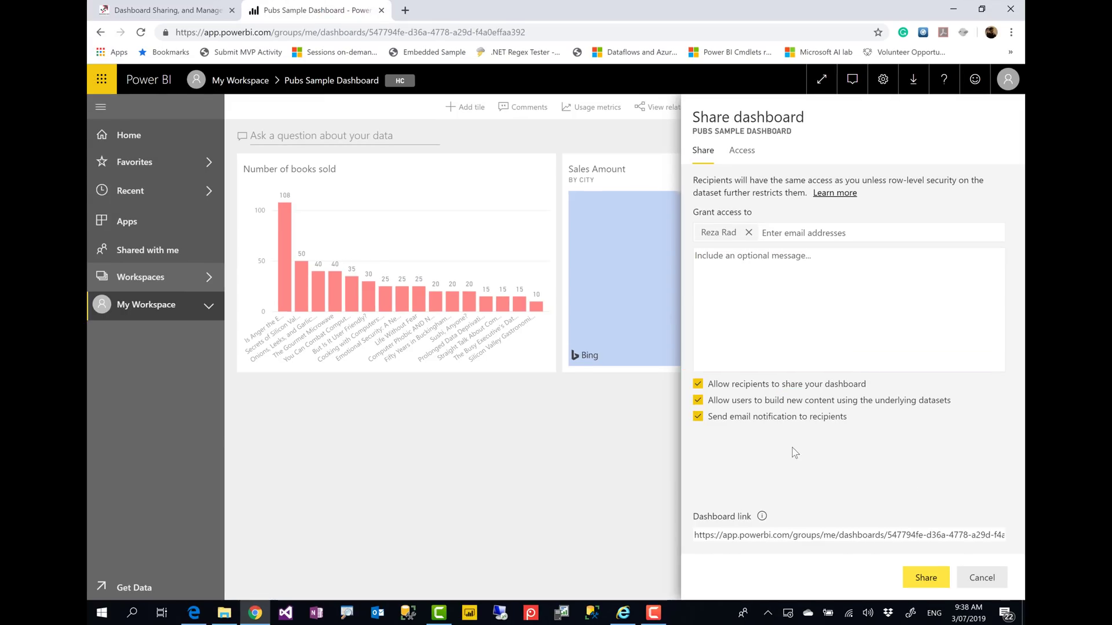
left_click(699, 418)
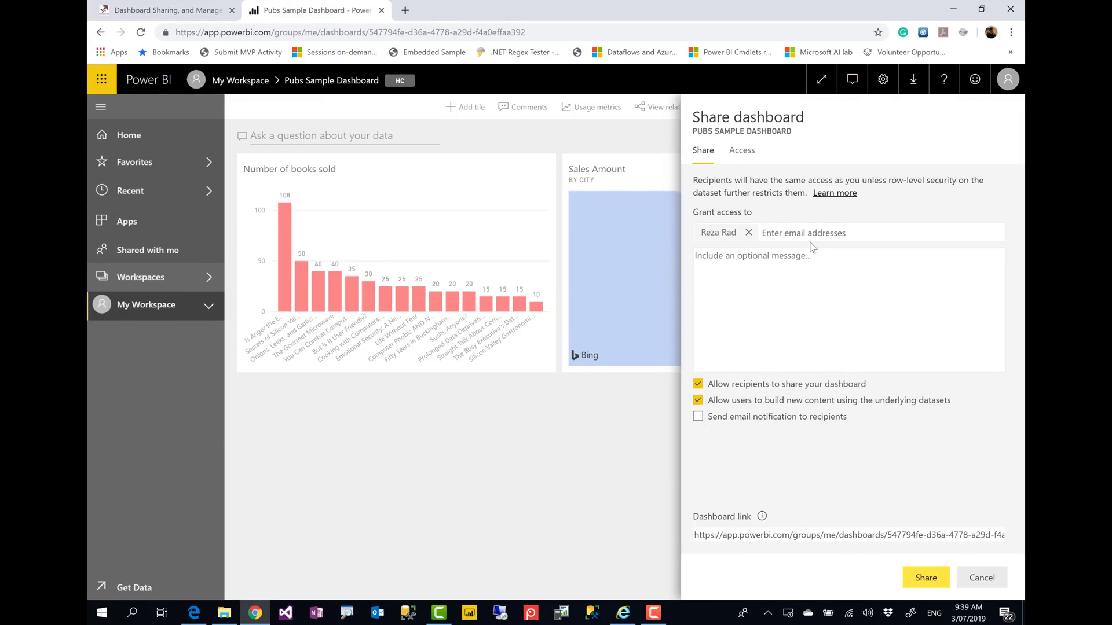
left_click(925, 579)
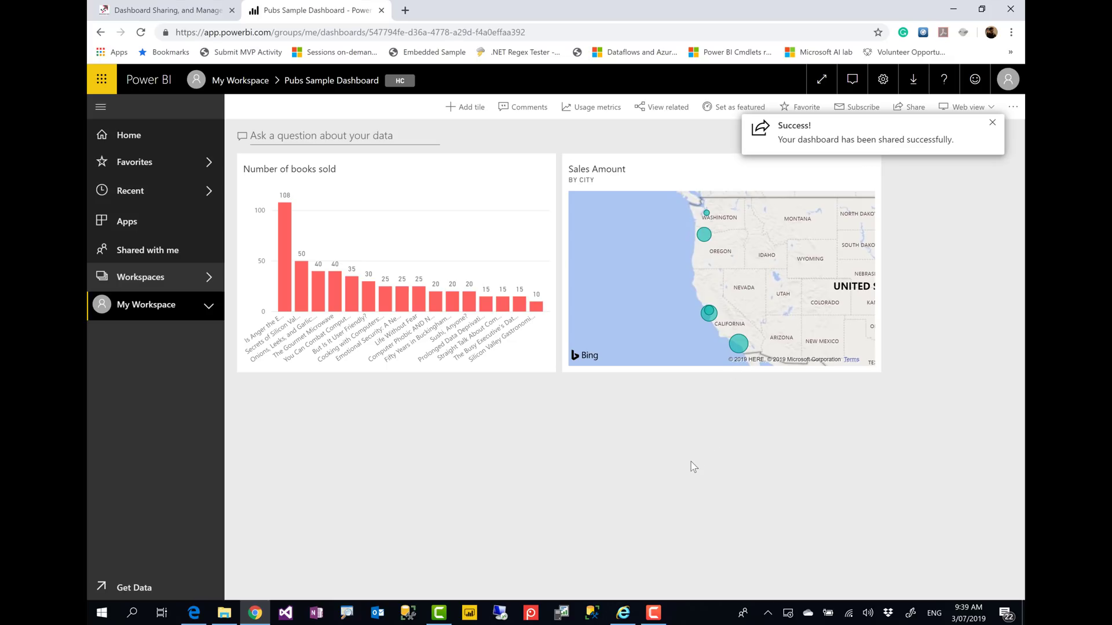
left_click(195, 615)
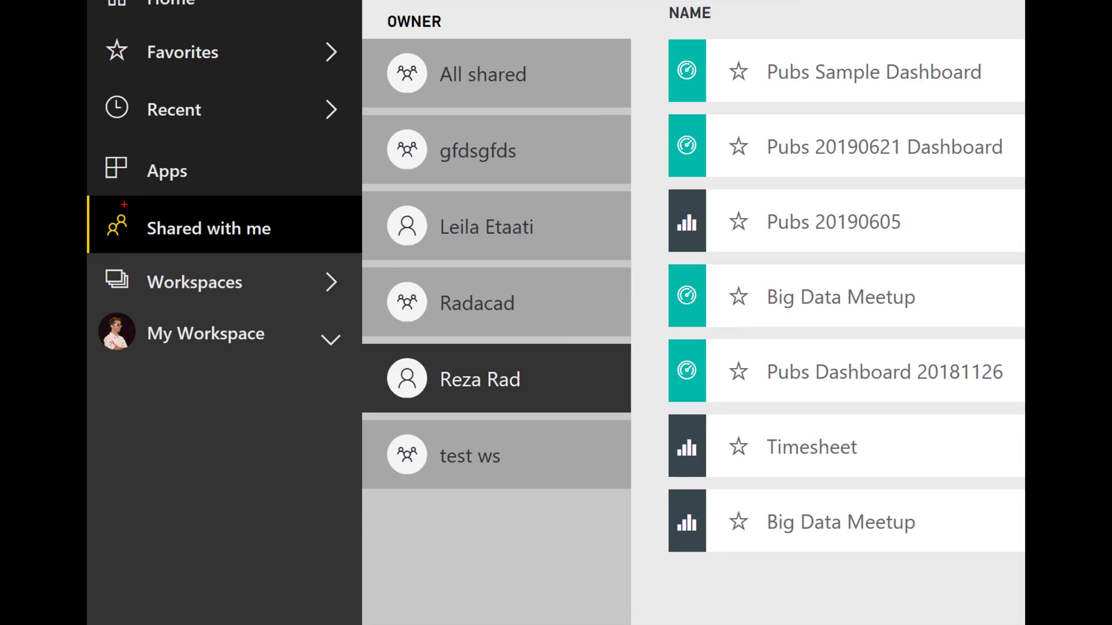
mouse_move(125, 204)
left_mouse_down()
mouse_move(297, 233)
mouse_move(305, 249)
left_mouse_up()
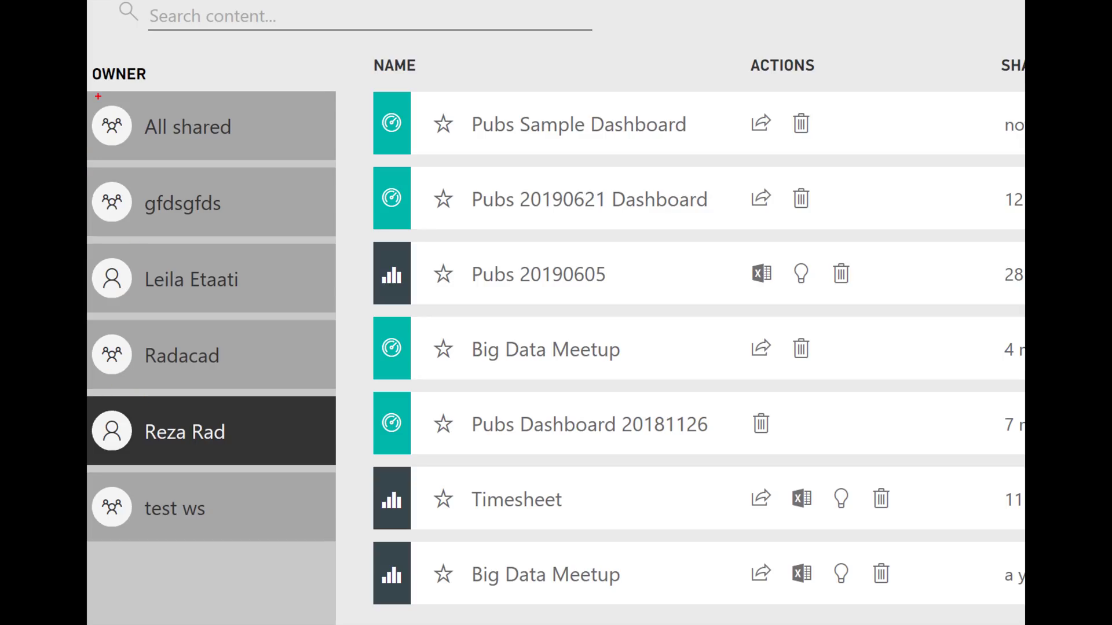
mouse_move(98, 96)
left_mouse_down()
mouse_move(156, 359)
mouse_move(256, 581)
left_mouse_up()
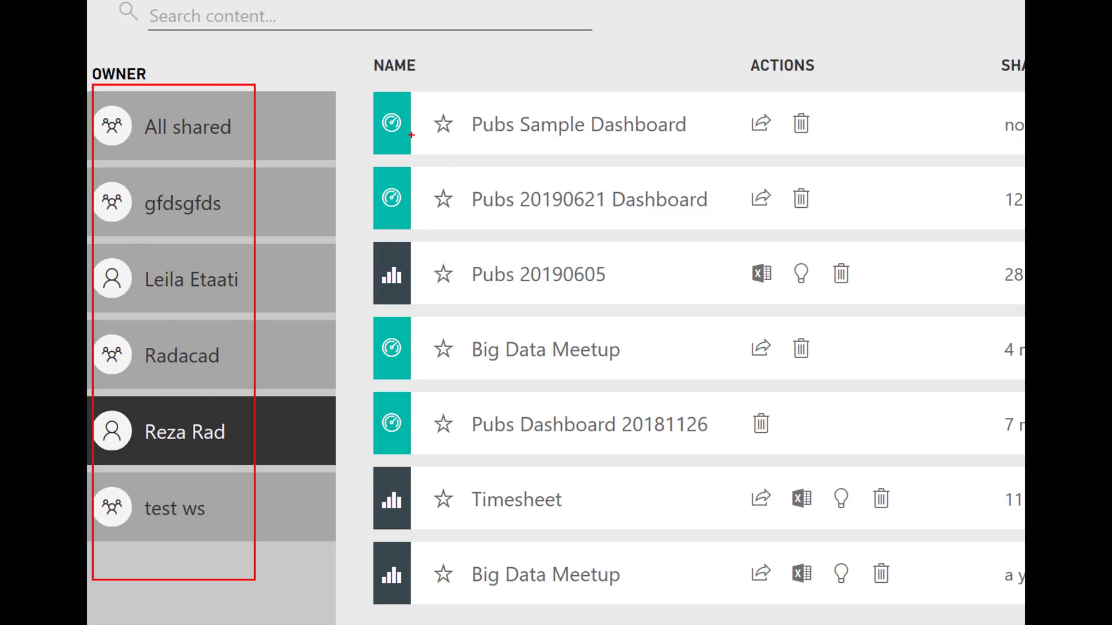
mouse_move(364, 88)
left_mouse_down()
mouse_move(727, 175)
mouse_move(1023, 180)
mouse_move(1023, 161)
left_mouse_up()
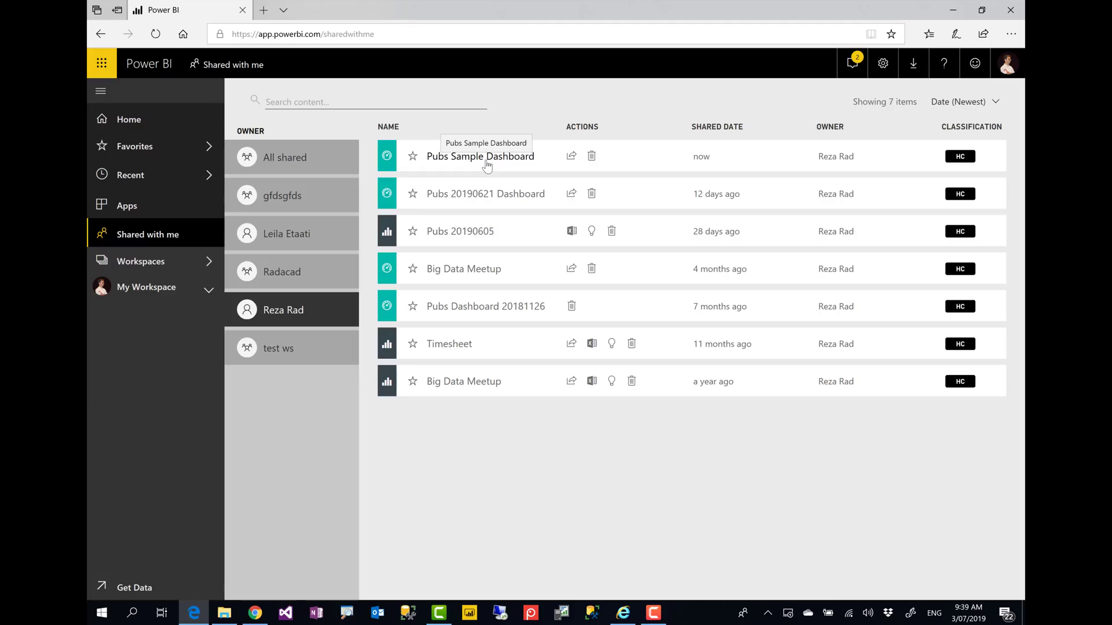
Open the shared dashboard's Number of books sold report and cross-filter it to psychology books
left_click(485, 157)
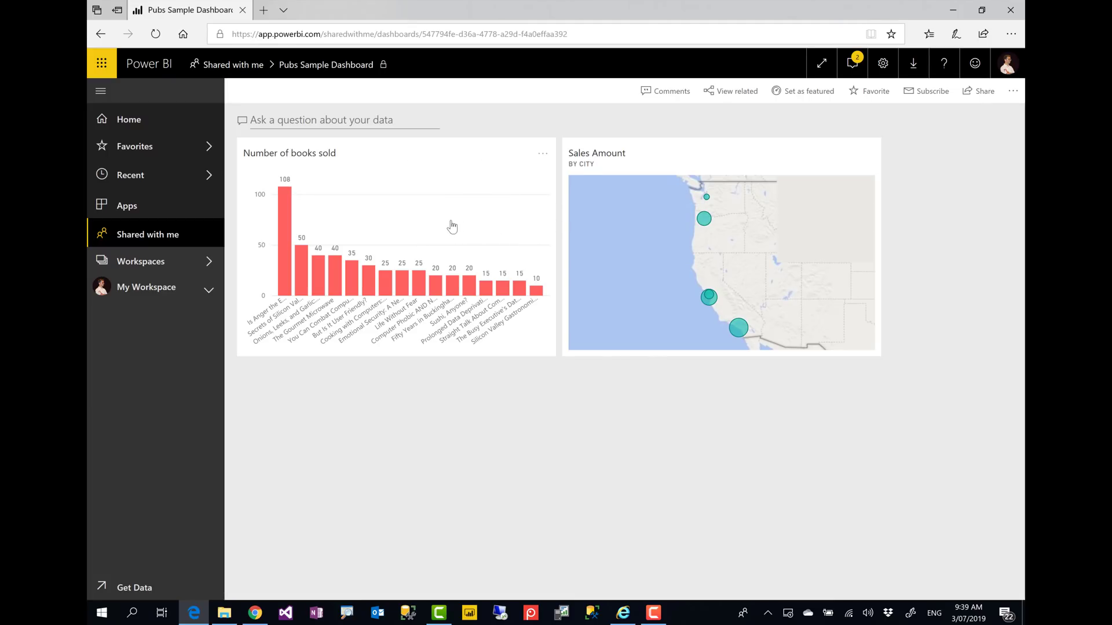
left_click(413, 225)
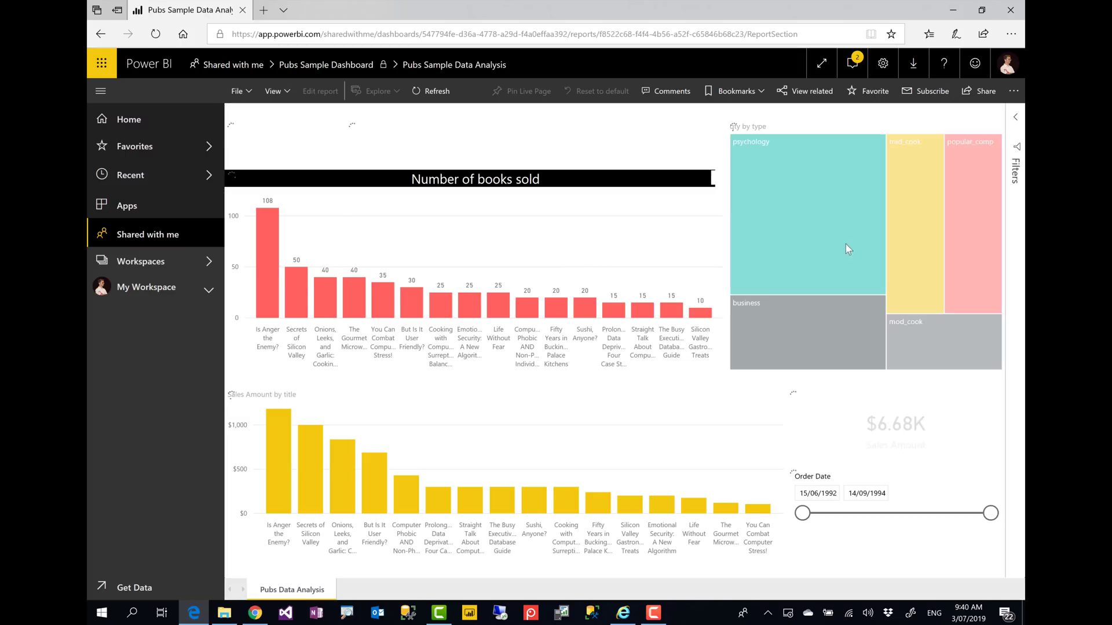
left_click(802, 263)
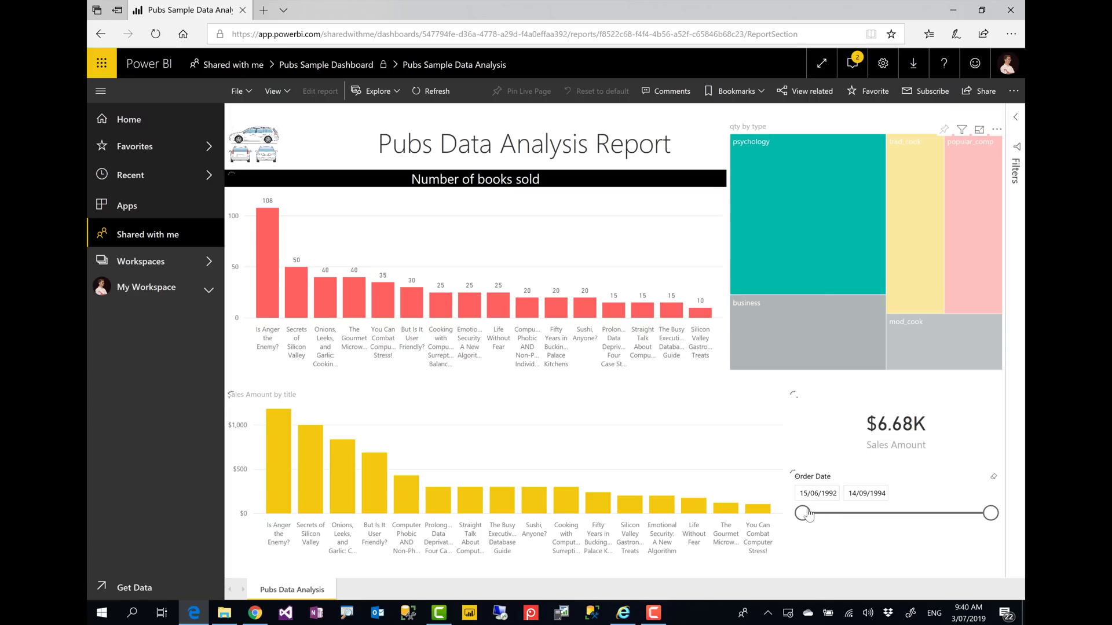
Set the Order Date start to 1/03/1993 and show the report's related content
left_click_drag(807, 516, 854, 518)
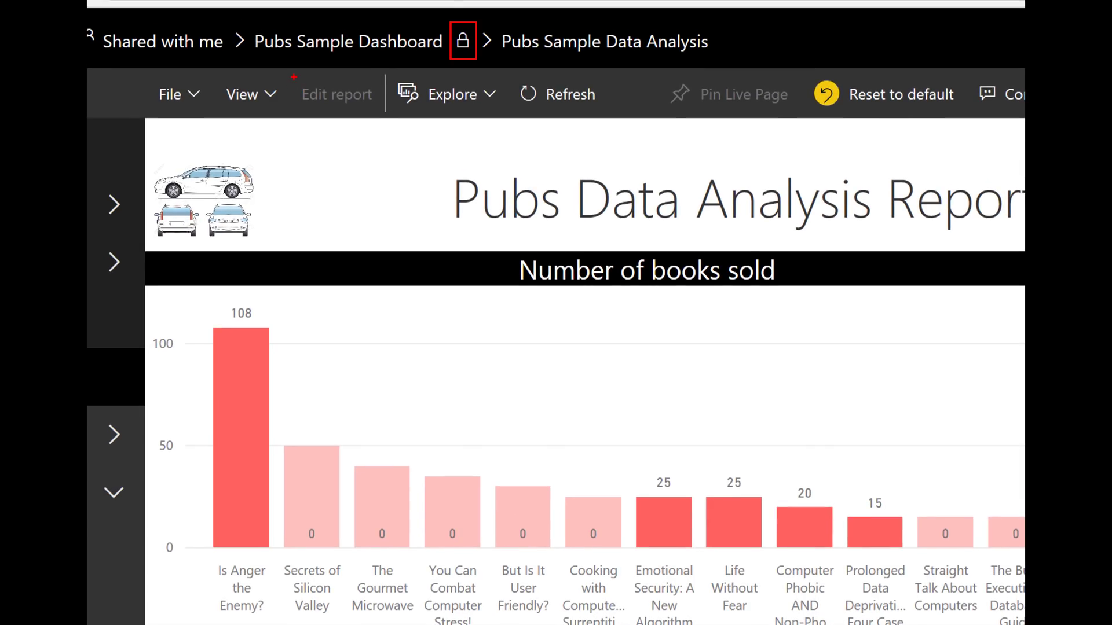
left_click_drag(293, 76, 381, 123)
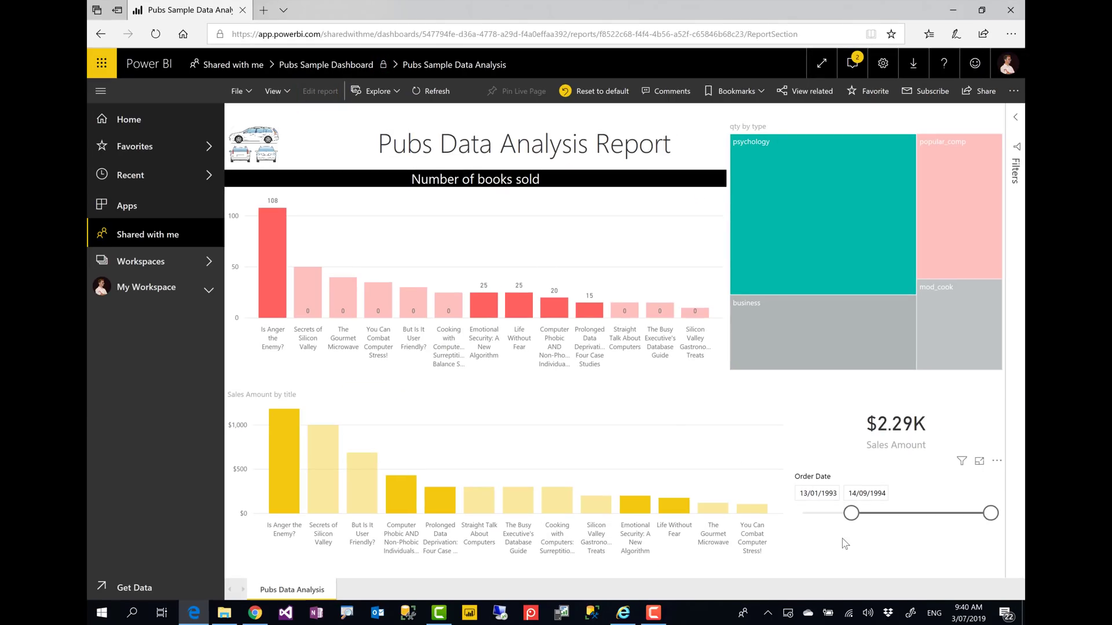
mouse_move(851, 513)
left_mouse_down()
mouse_move(876, 513)
mouse_move(863, 515)
left_mouse_up()
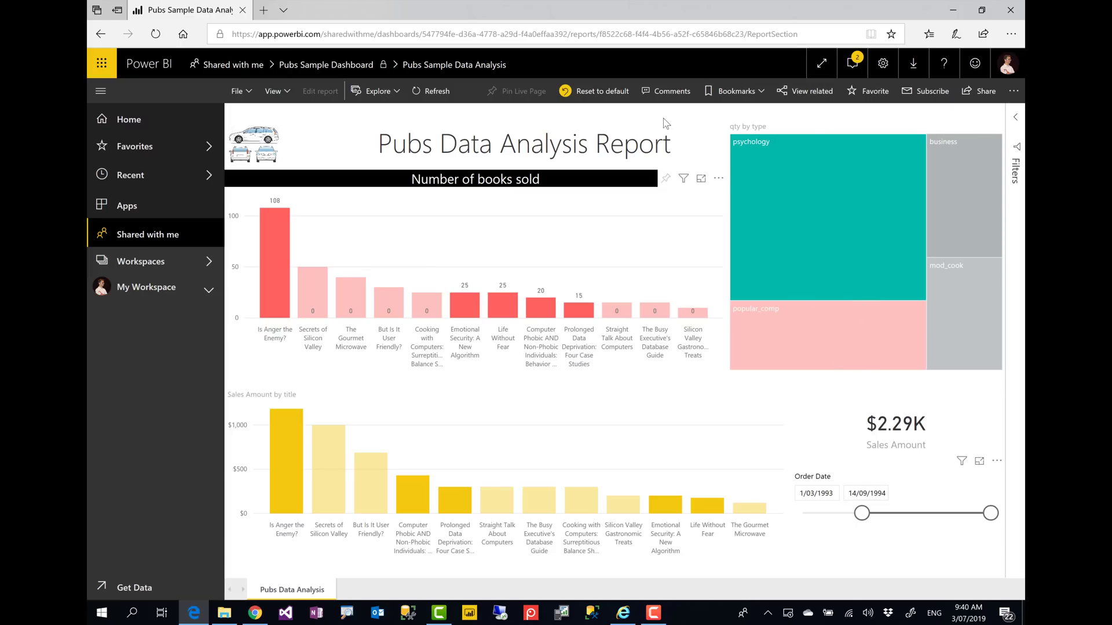
left_click(795, 100)
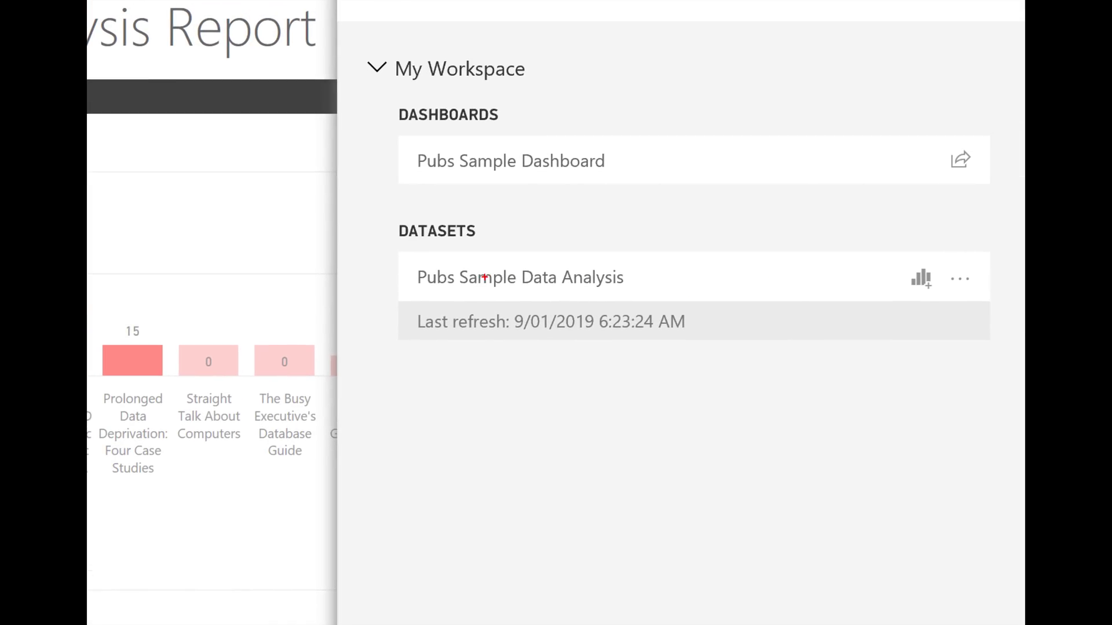
Create a blank report from the Pubs Sample Data Analysis dataset, then go to My Workspace
left_click_drag(398, 251, 720, 346)
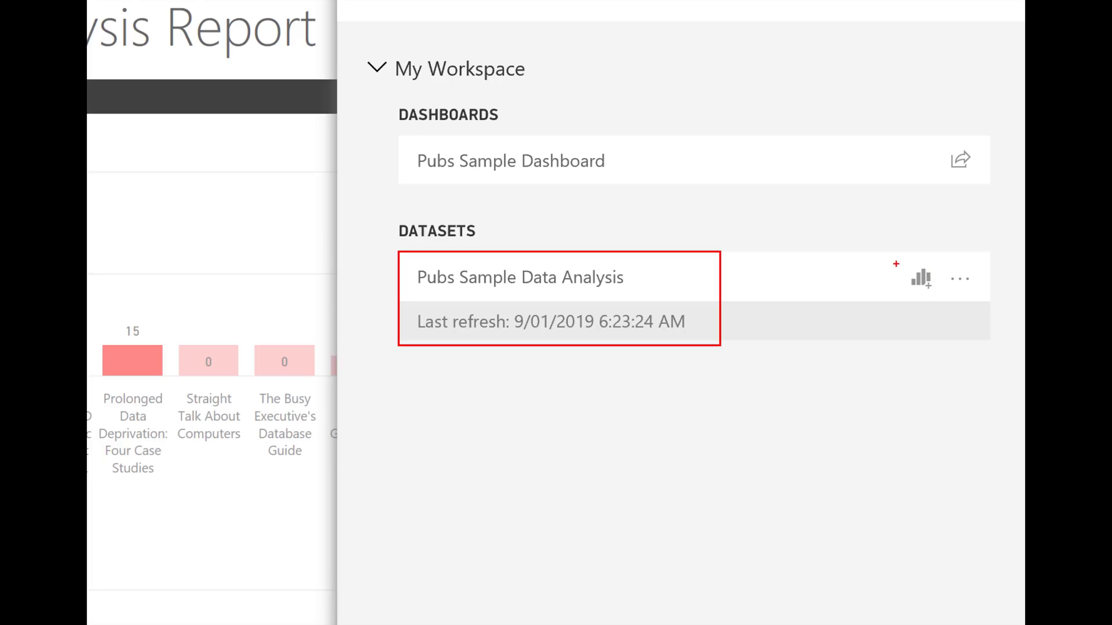
left_click_drag(901, 255, 938, 303)
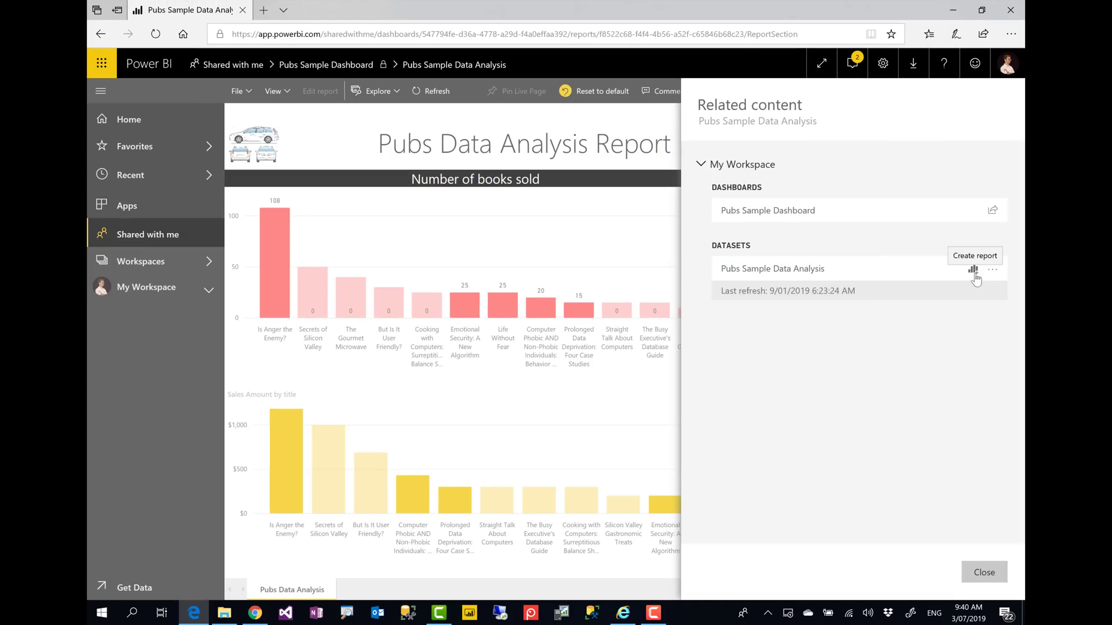
left_click(973, 271)
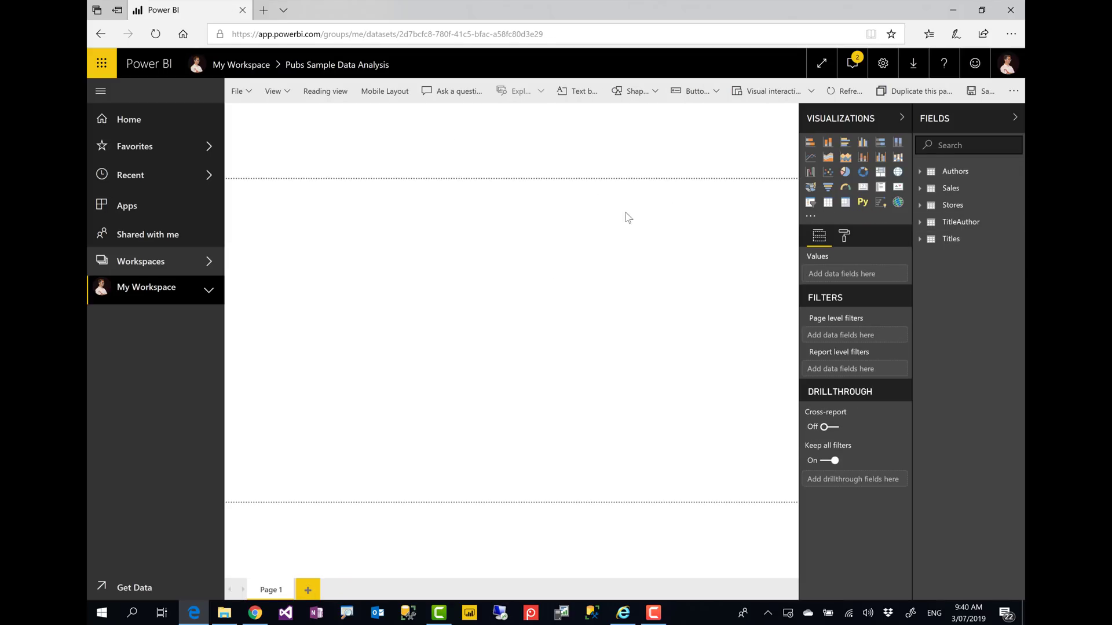
left_click(136, 296)
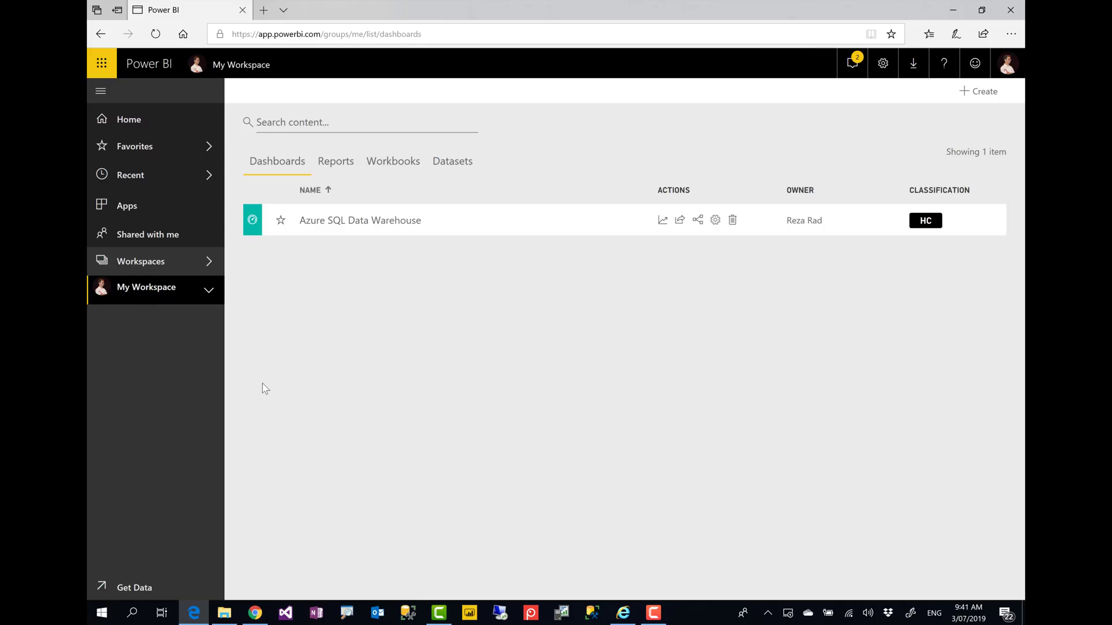
In the other window, open the books-sold report, start Order Date at 4/5/1993, and cancel sharing
left_click(257, 617)
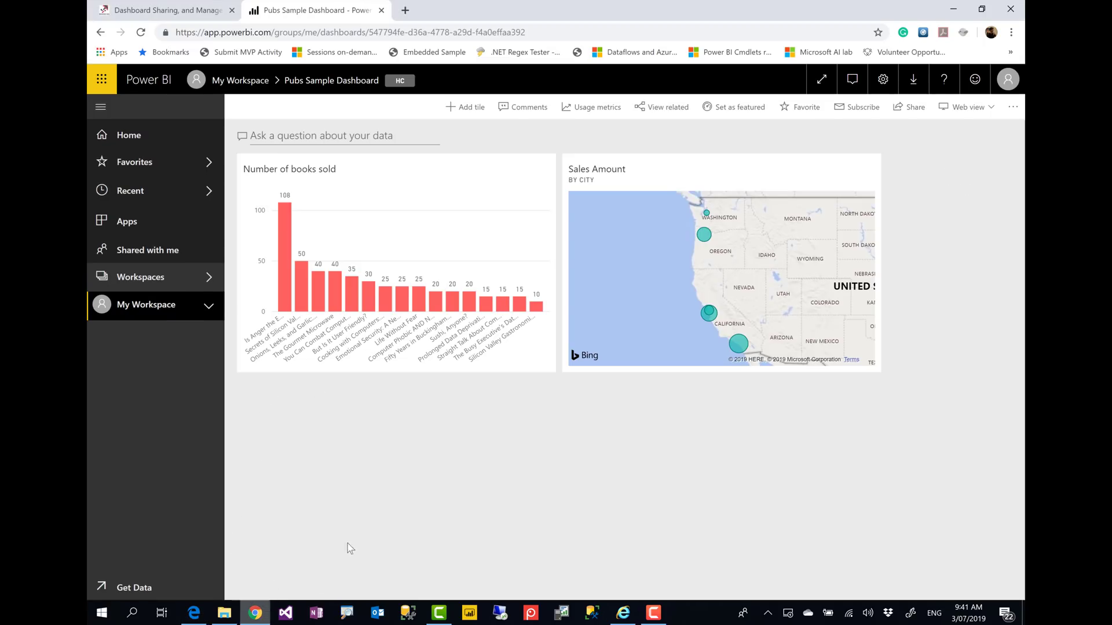
left_click(422, 245)
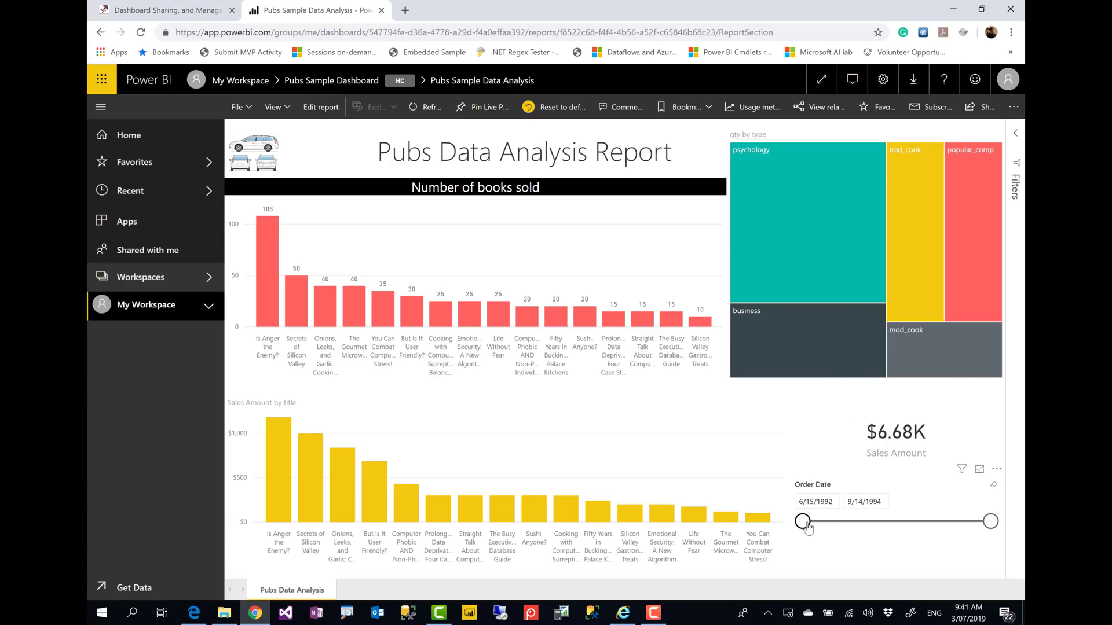
left_click_drag(802, 521, 870, 523)
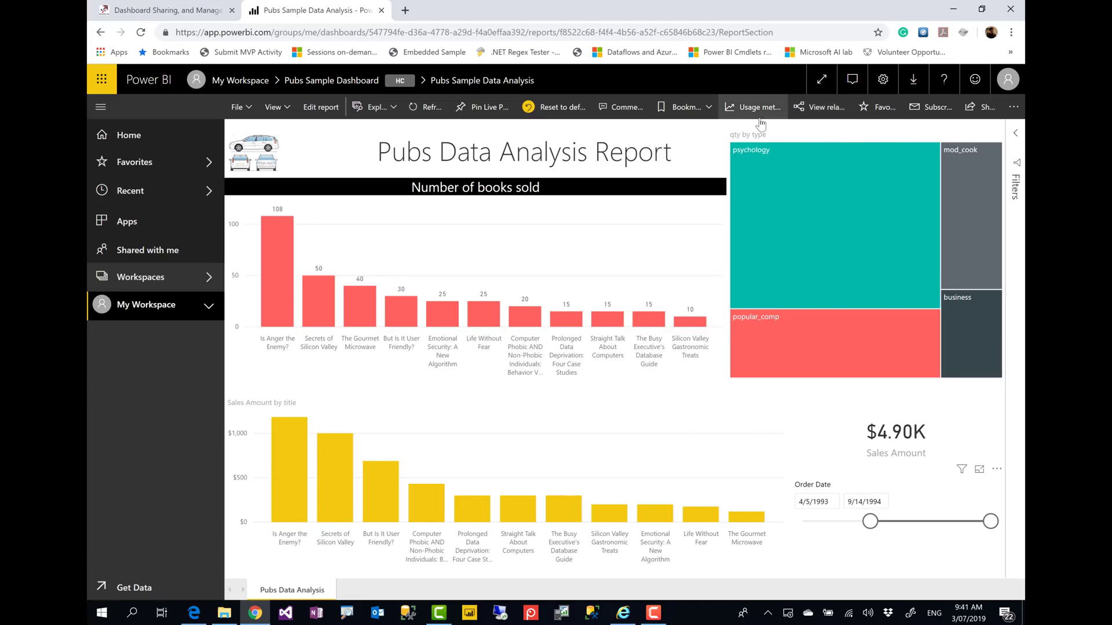
left_click(975, 110)
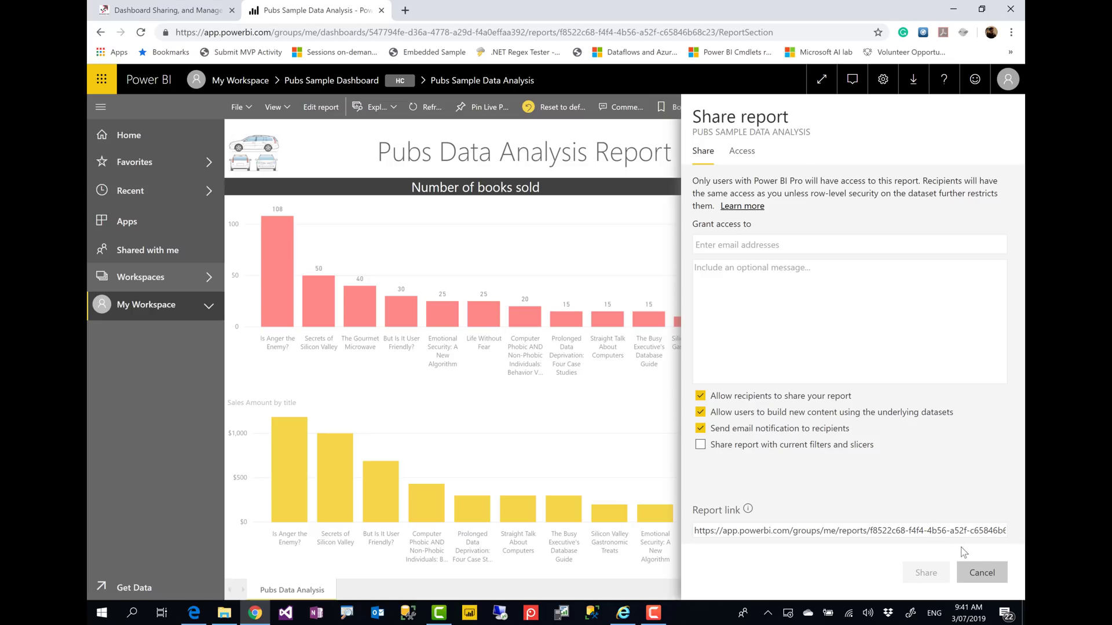
left_click(982, 574)
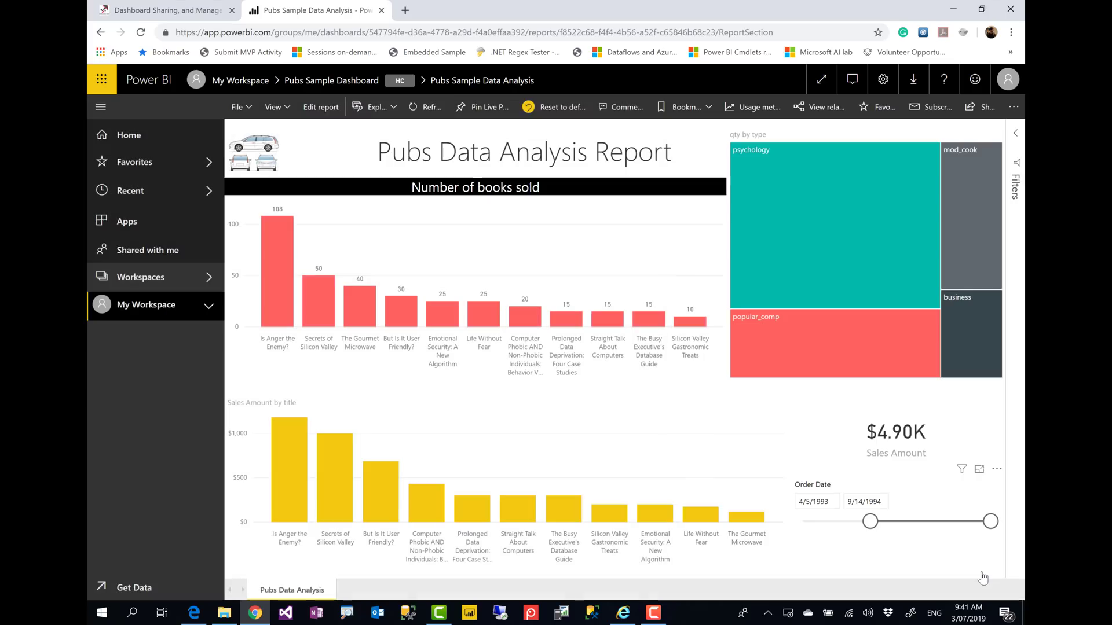
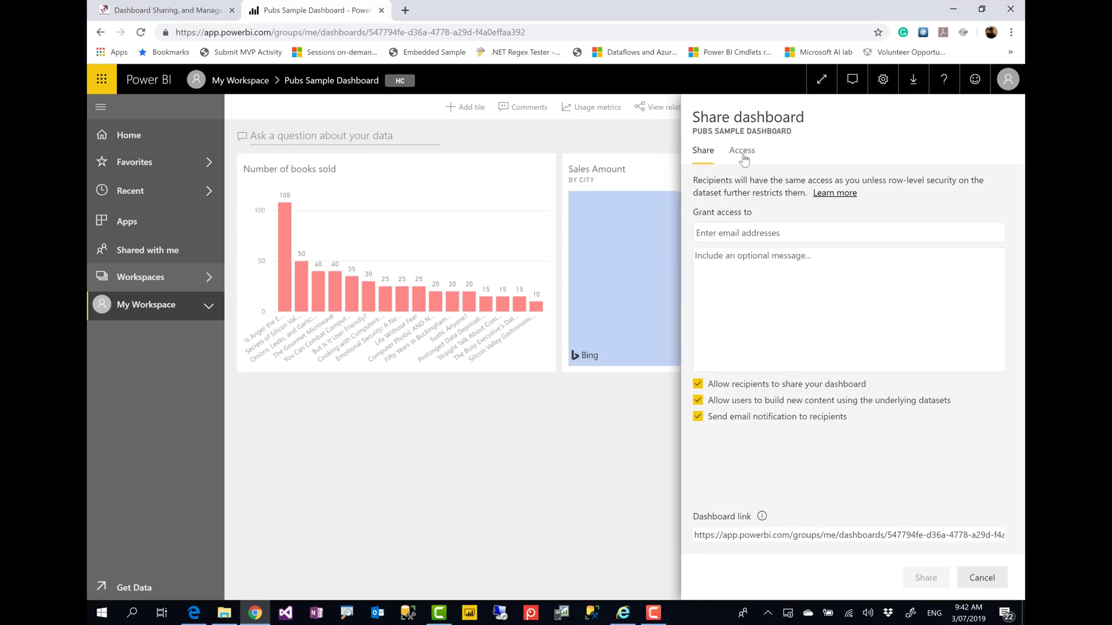
Review the dashboard's access list and the recipient's Read and reshare options, changing nothing
left_click(743, 154)
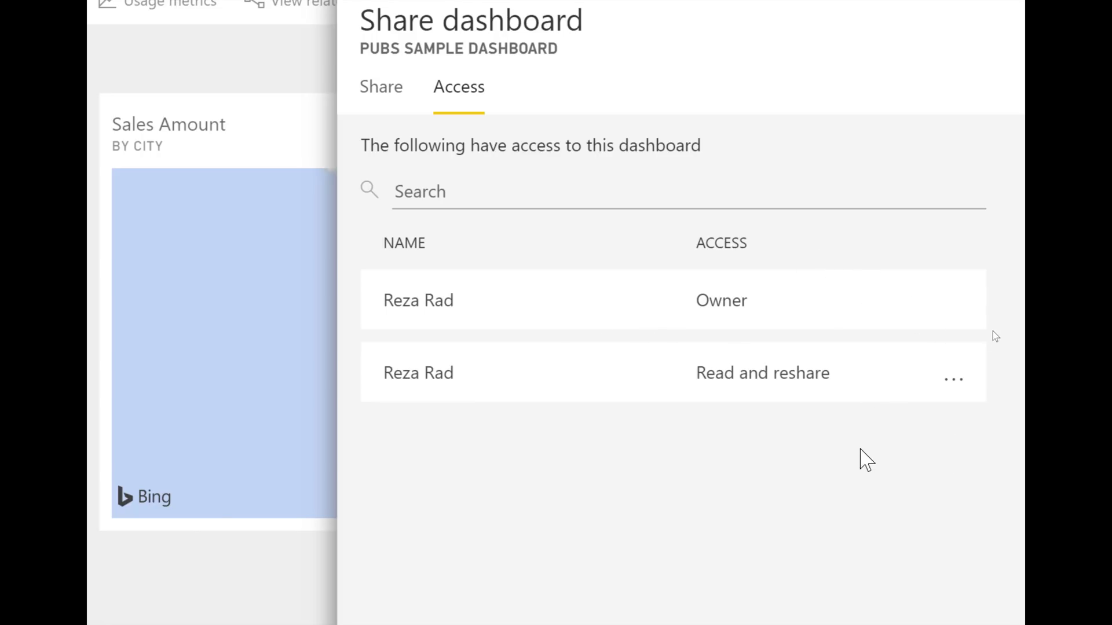
left_click(953, 381)
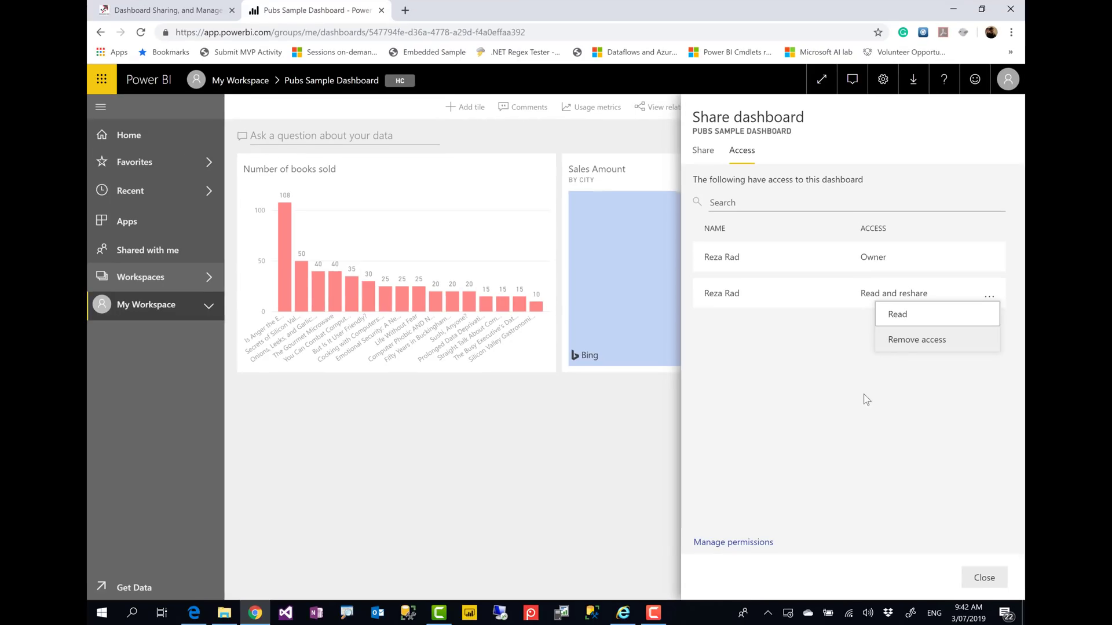
left_click(702, 581)
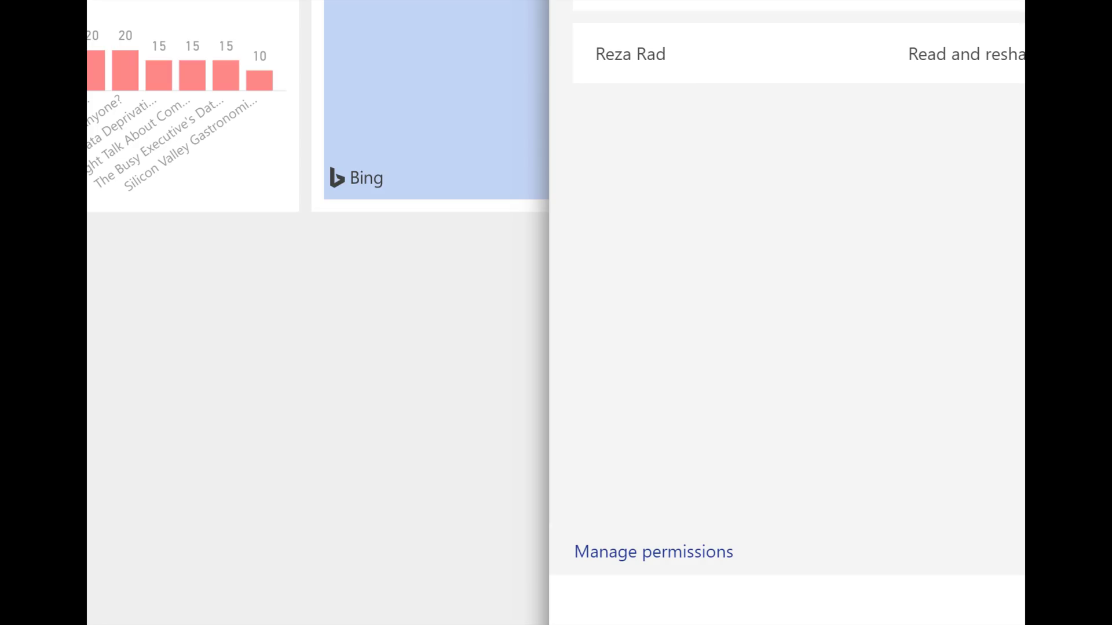
mouse_move(556, 527)
left_mouse_down()
mouse_move(616, 569)
mouse_move(750, 585)
left_mouse_up()
key("Escape")
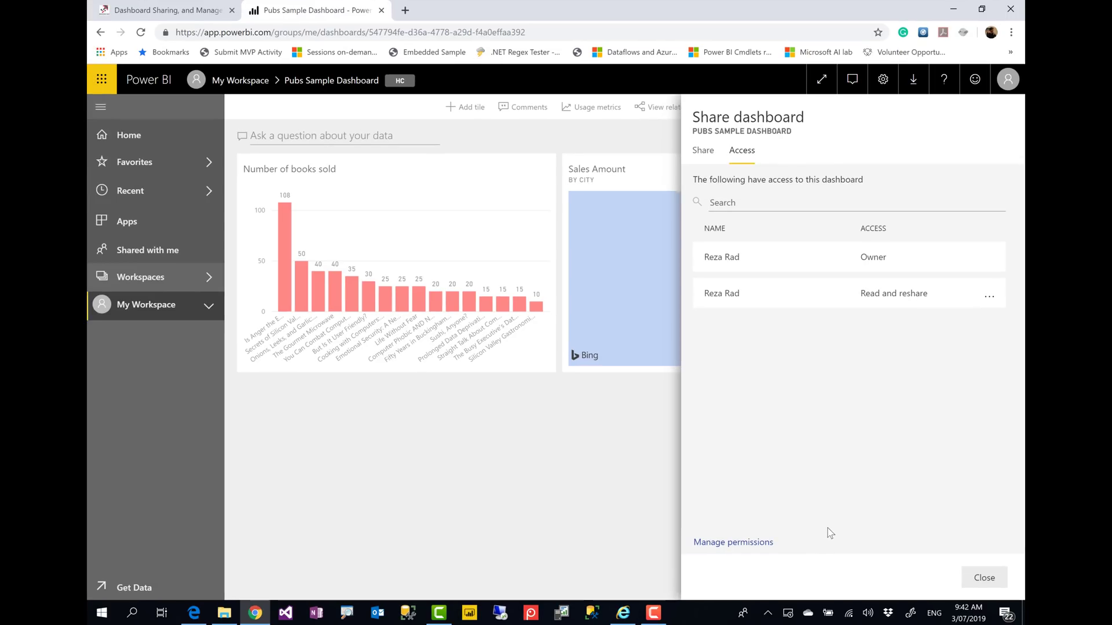
In Manage permissions, compare access on the Pubs Sample Data Analysis report and its dataset
left_click(747, 544)
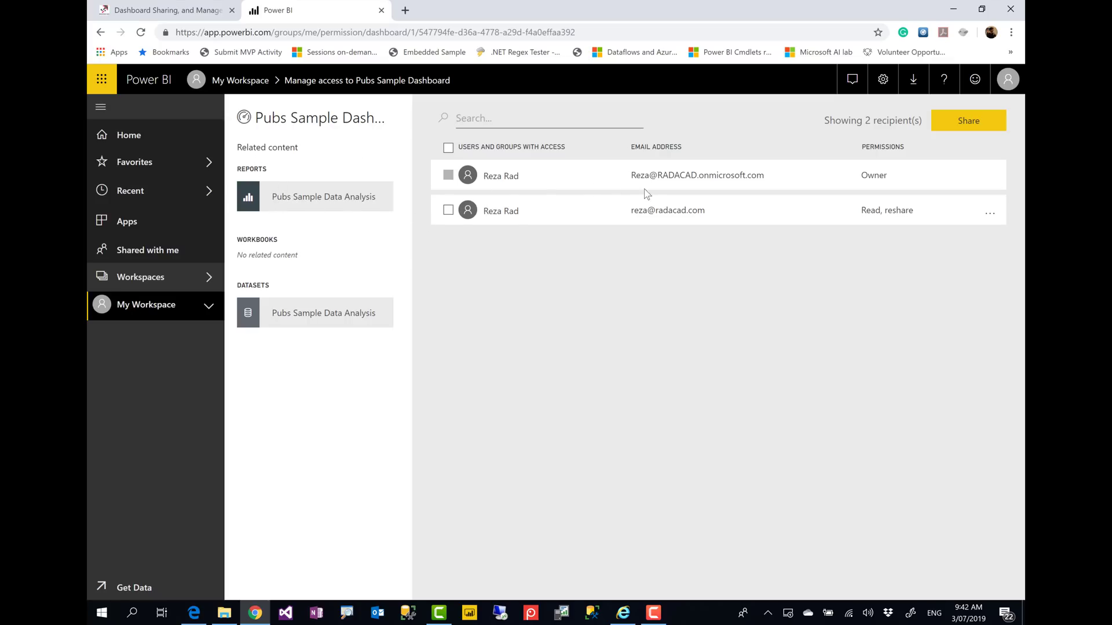
left_click(298, 196)
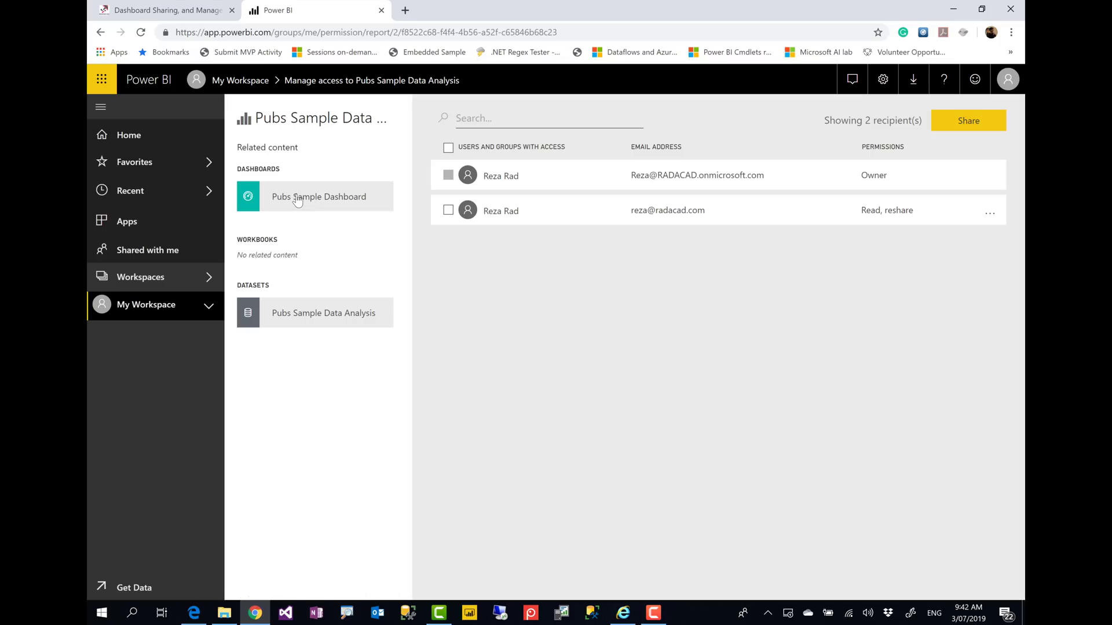
left_click(287, 320)
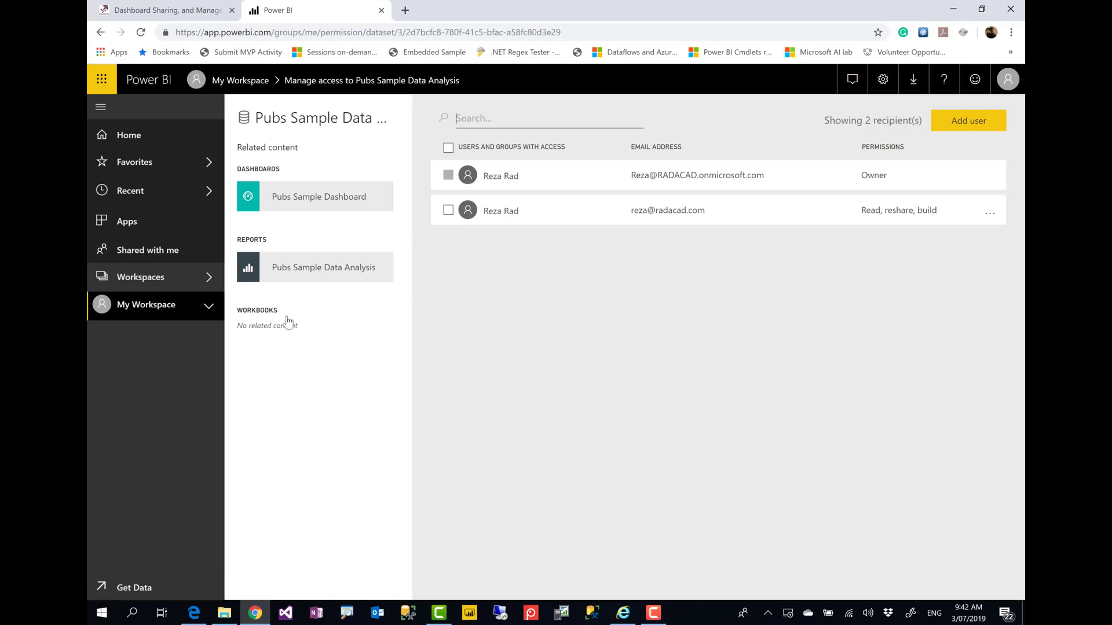
left_click(290, 272)
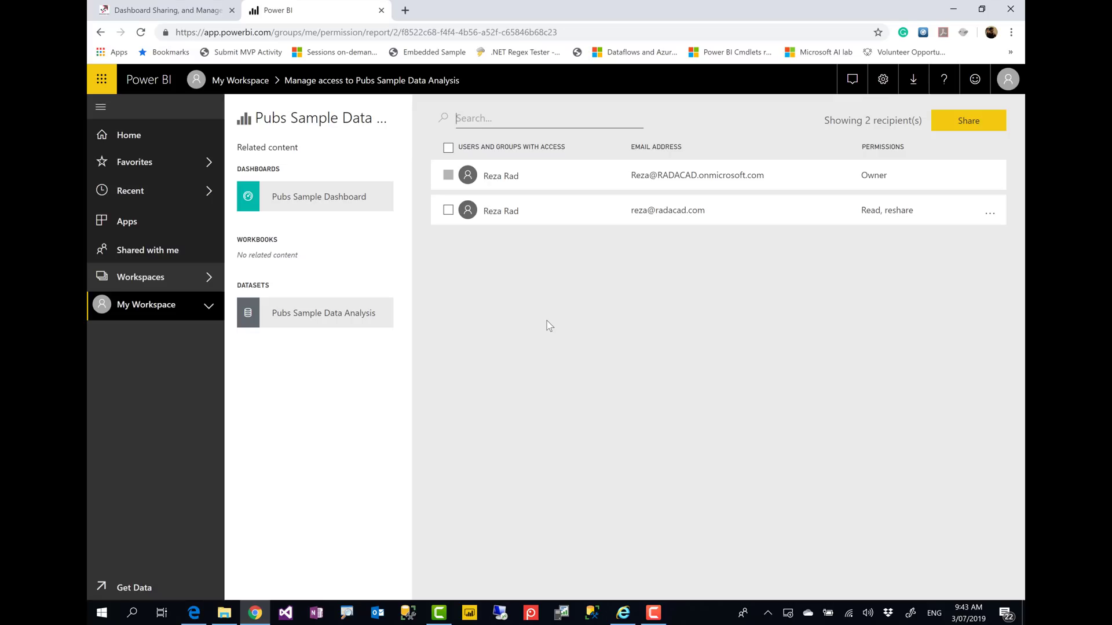
Reopen Pubs Sample Dashboard from My Workspace and cancel the Share pane without resharing
left_click(138, 306)
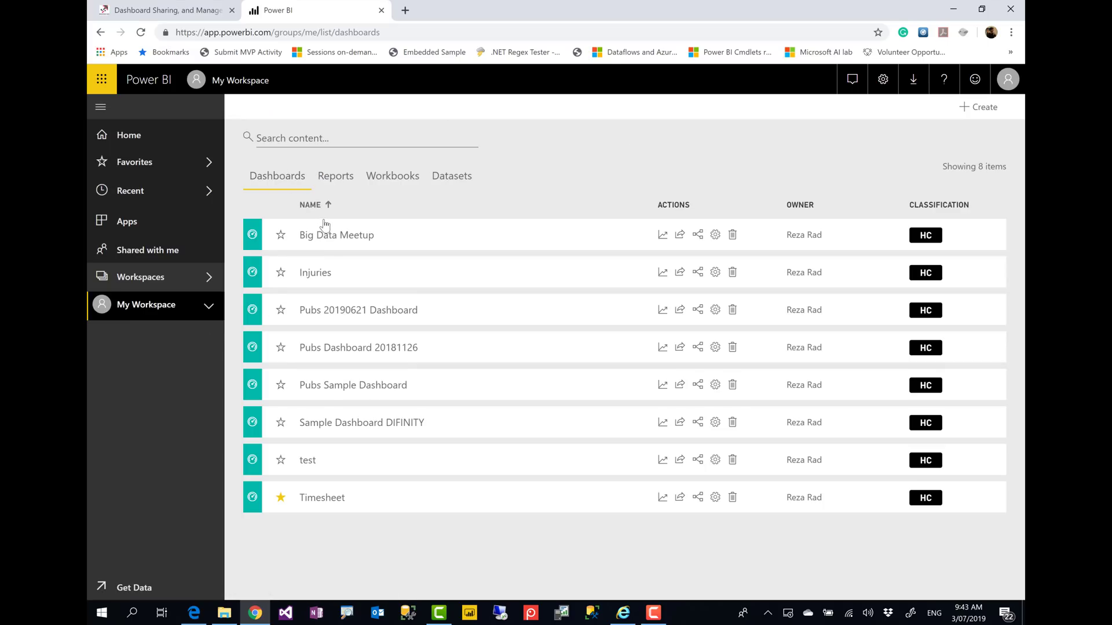
left_click(345, 386)
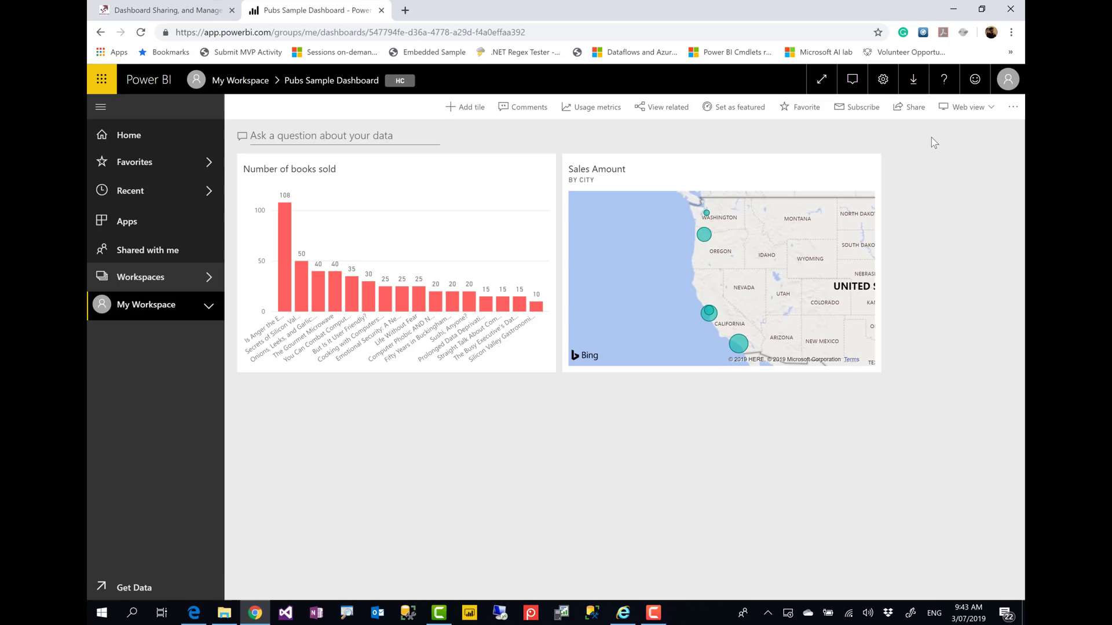
mouse_move(880, 168)
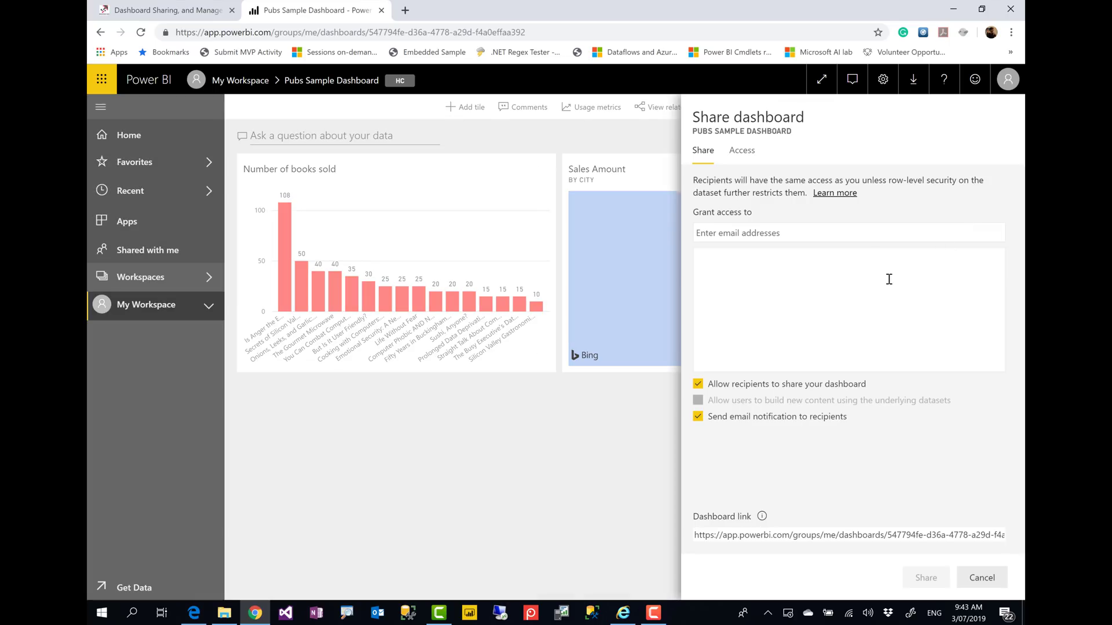
left_click(977, 580)
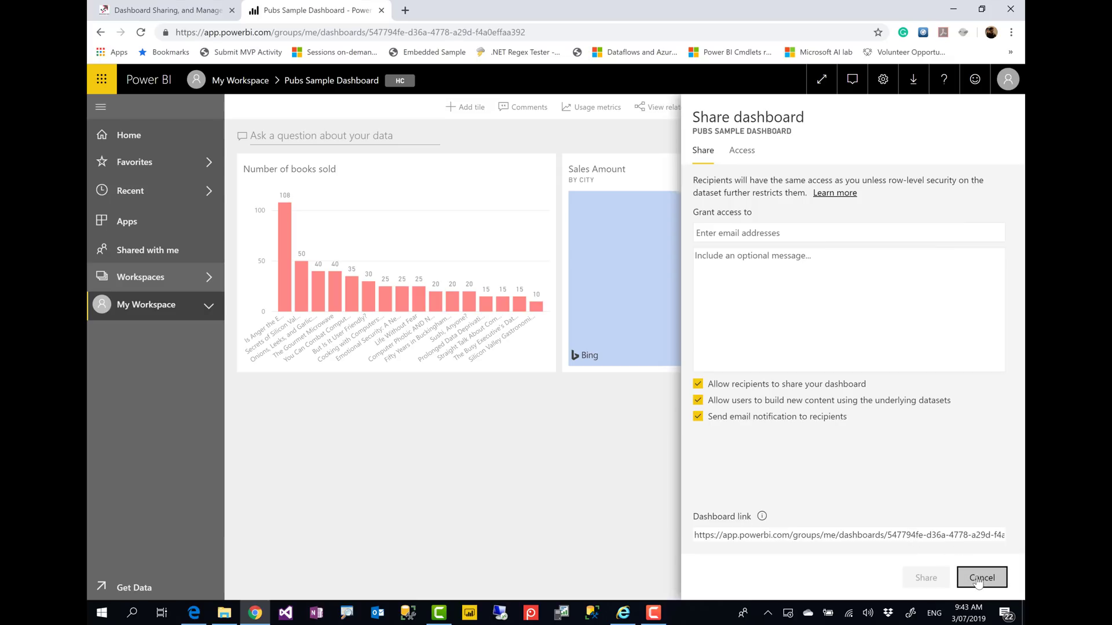